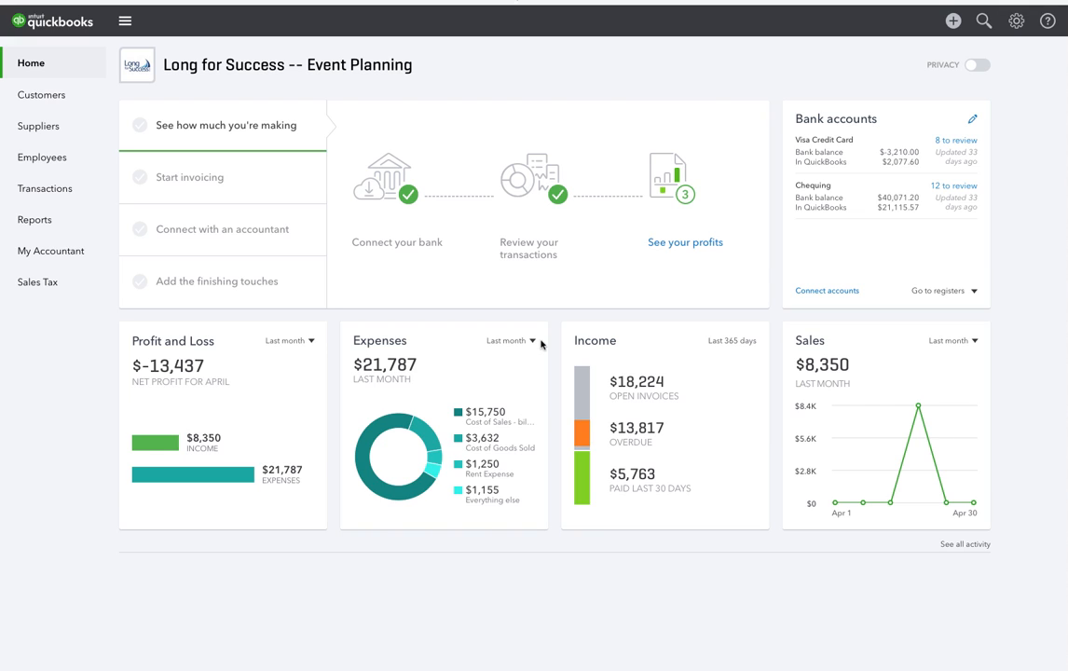
click(952, 22)
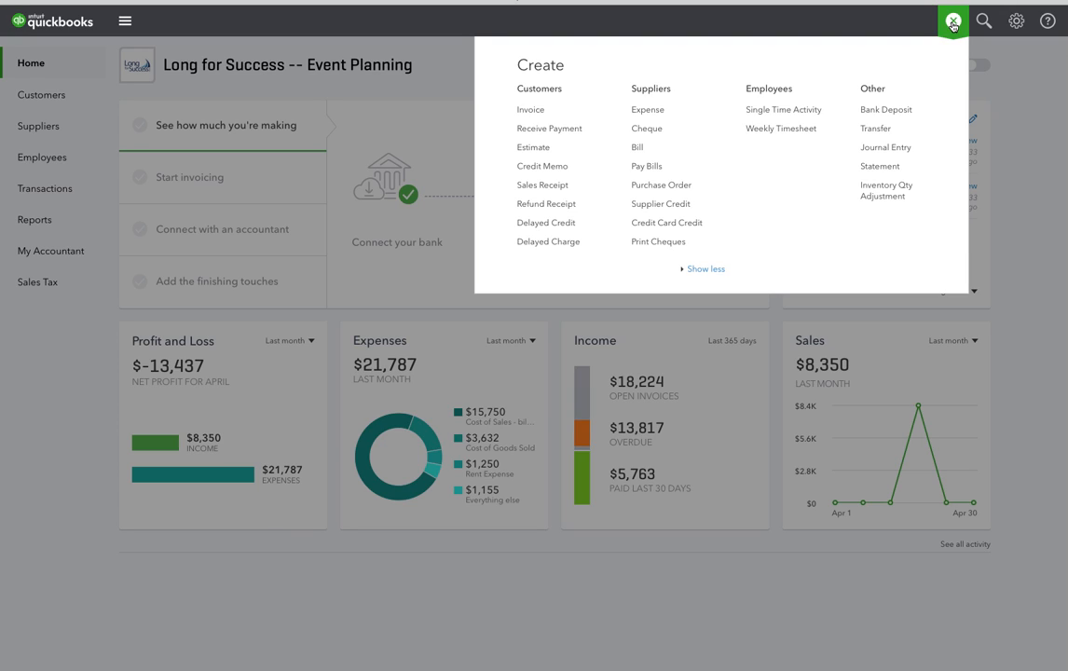
click(384, 81)
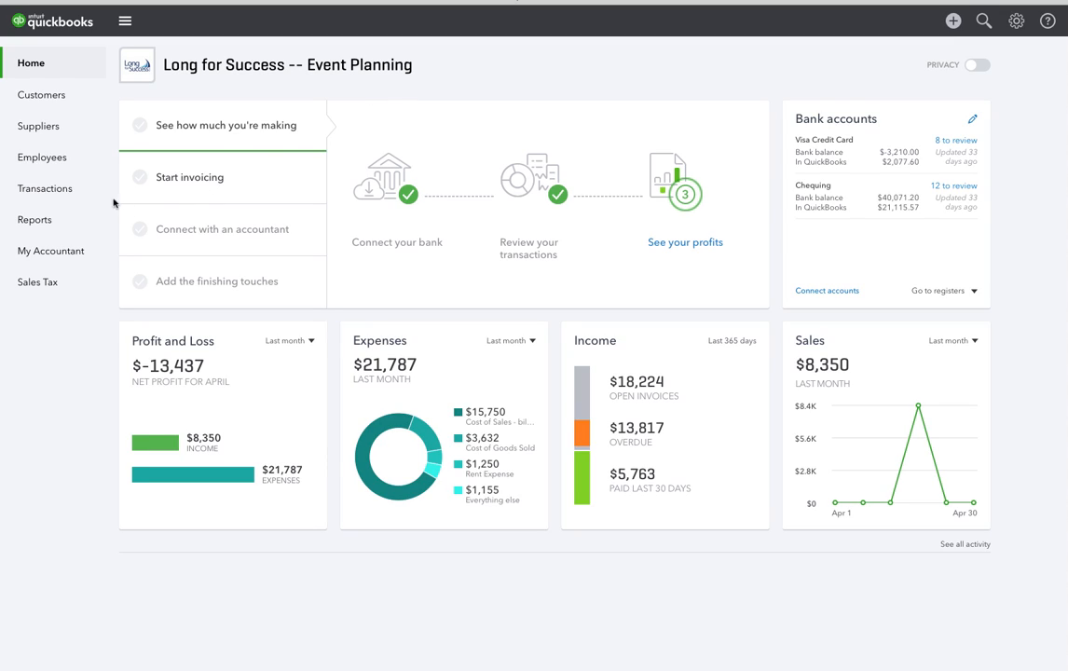
Open the sales transactions list and start receiving payment for the overdue $7,345.00 invoice
click(39, 193)
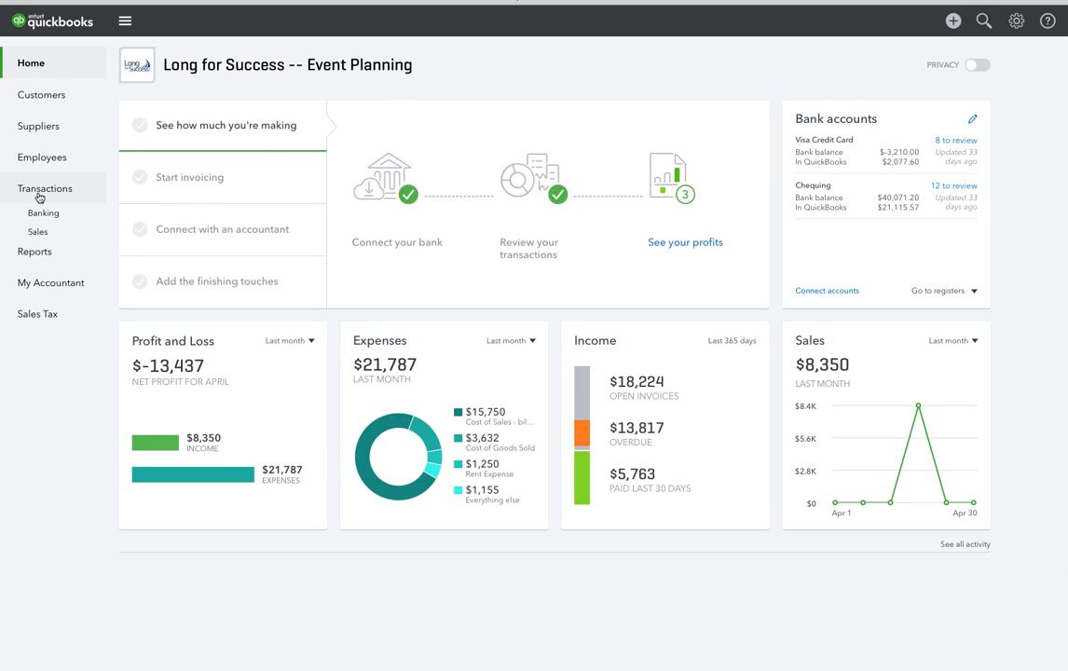
click(34, 235)
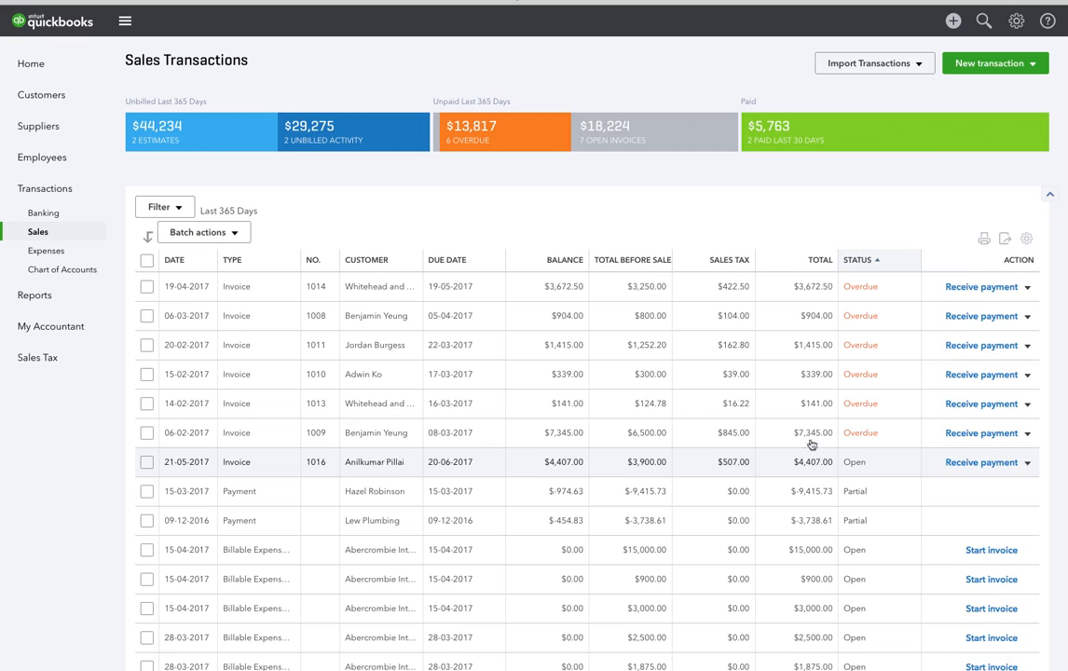
click(959, 434)
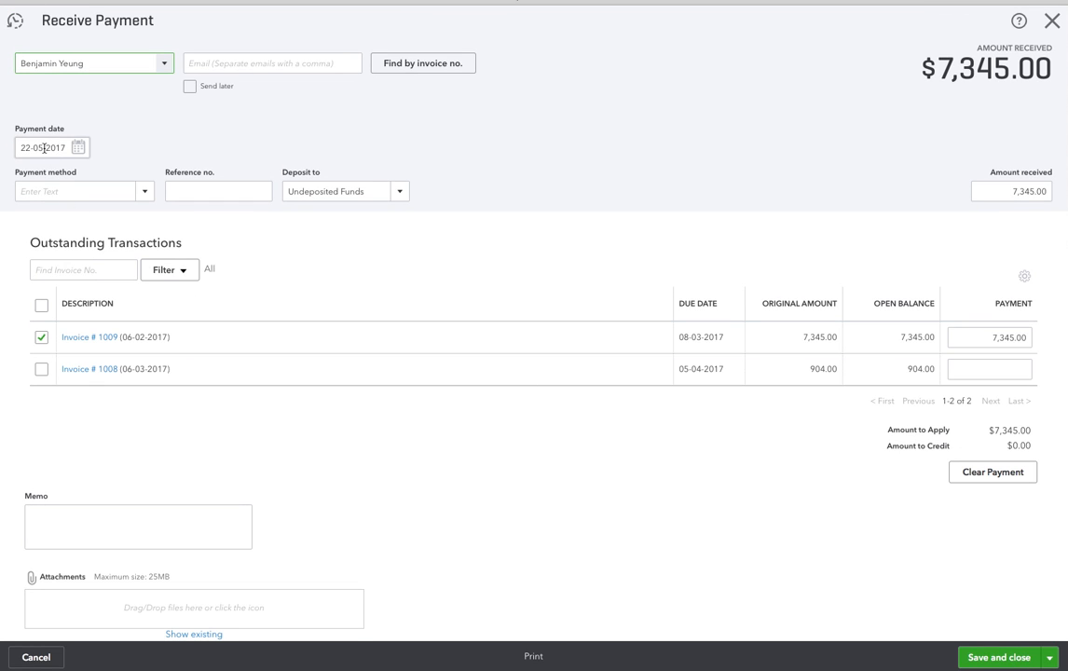
Set the payment date to 20-03-2017 and the payment method to Cheque
drag(44, 148, 18, 148)
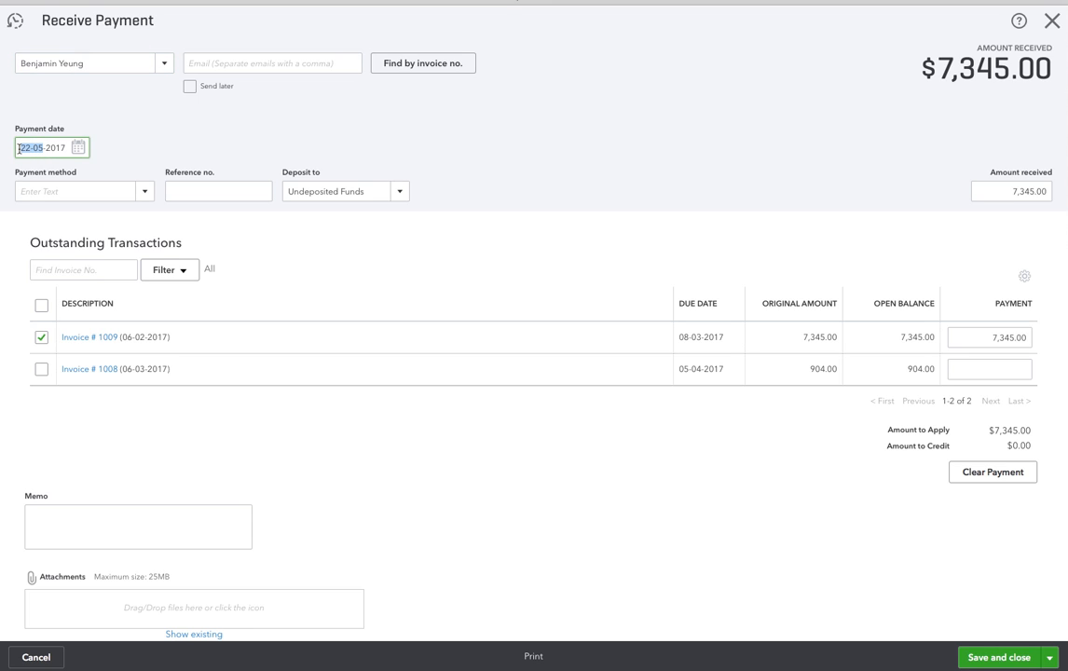
text(20-03)
click(22, 191)
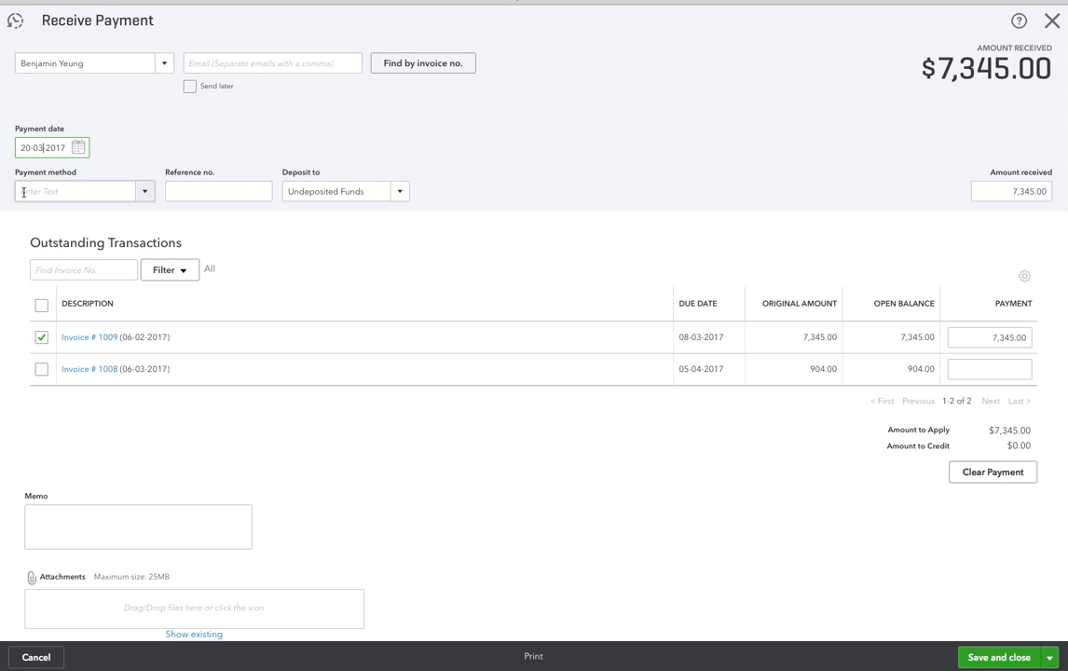
text(C)
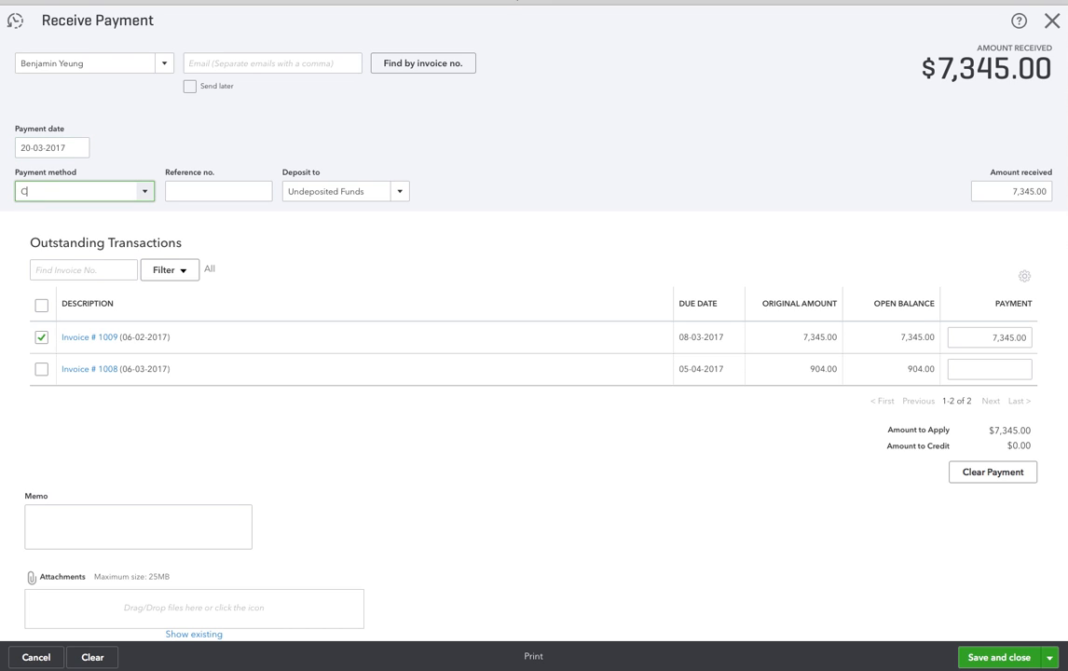
text(heque)
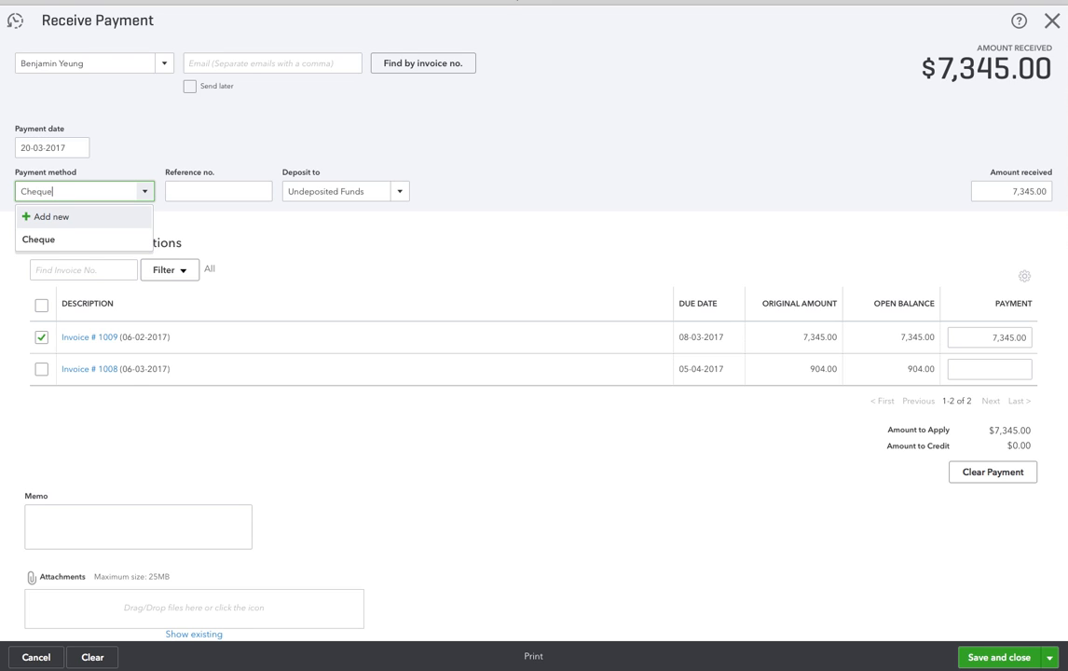
click(32, 239)
Enter reference number 3456, keep Undeposited Funds as the deposit account, and save and close the payment
click(181, 186)
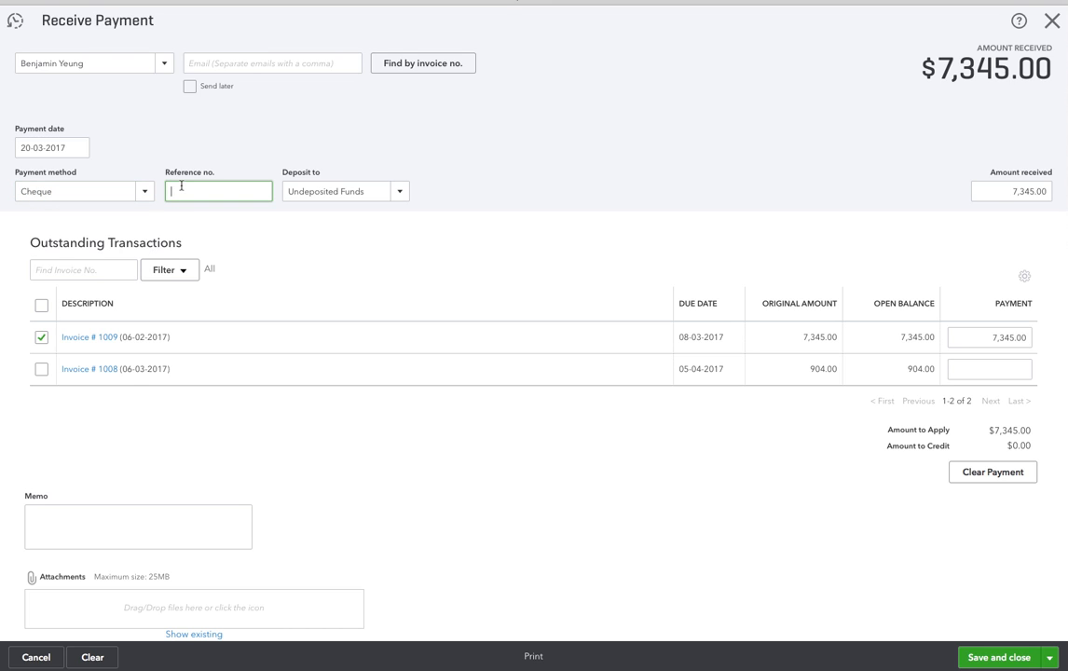
text(3456)
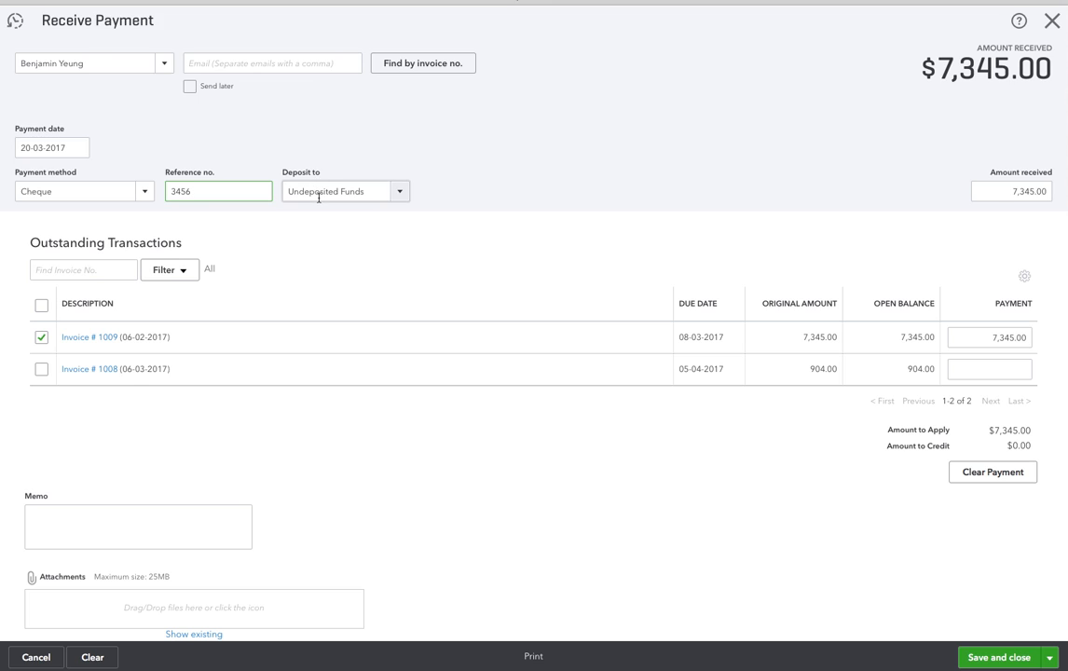
click(402, 192)
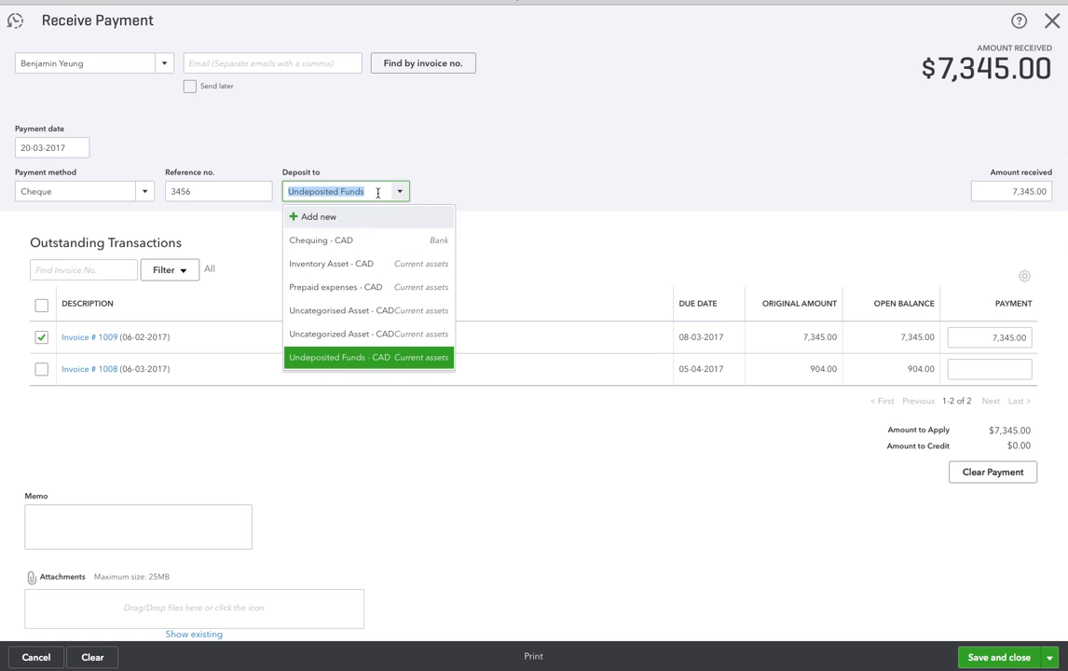
click(268, 126)
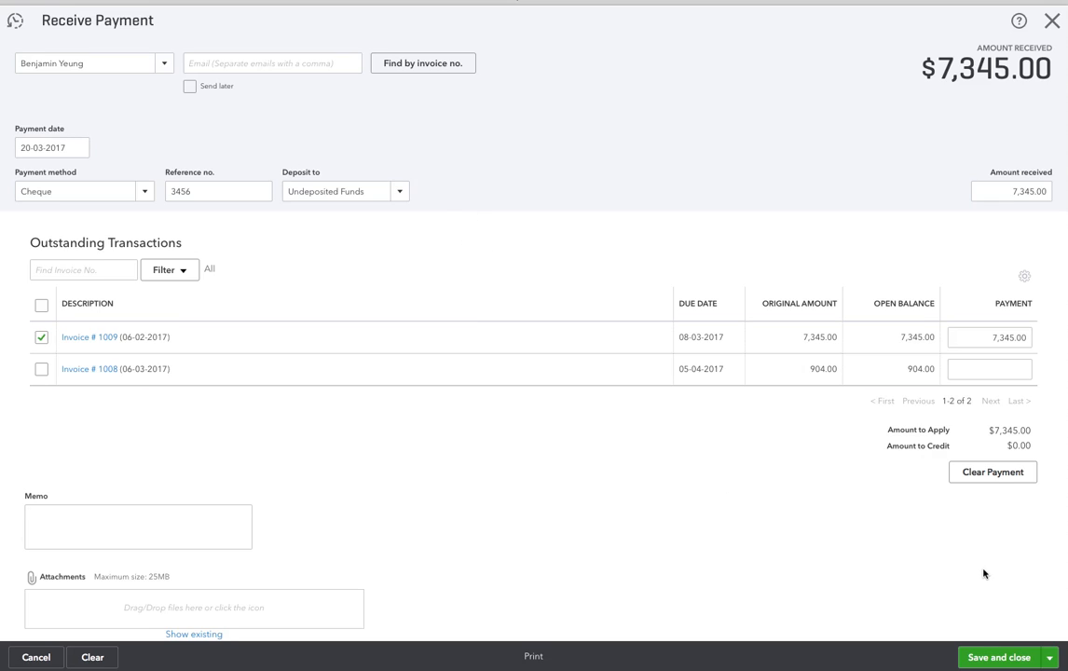
click(997, 657)
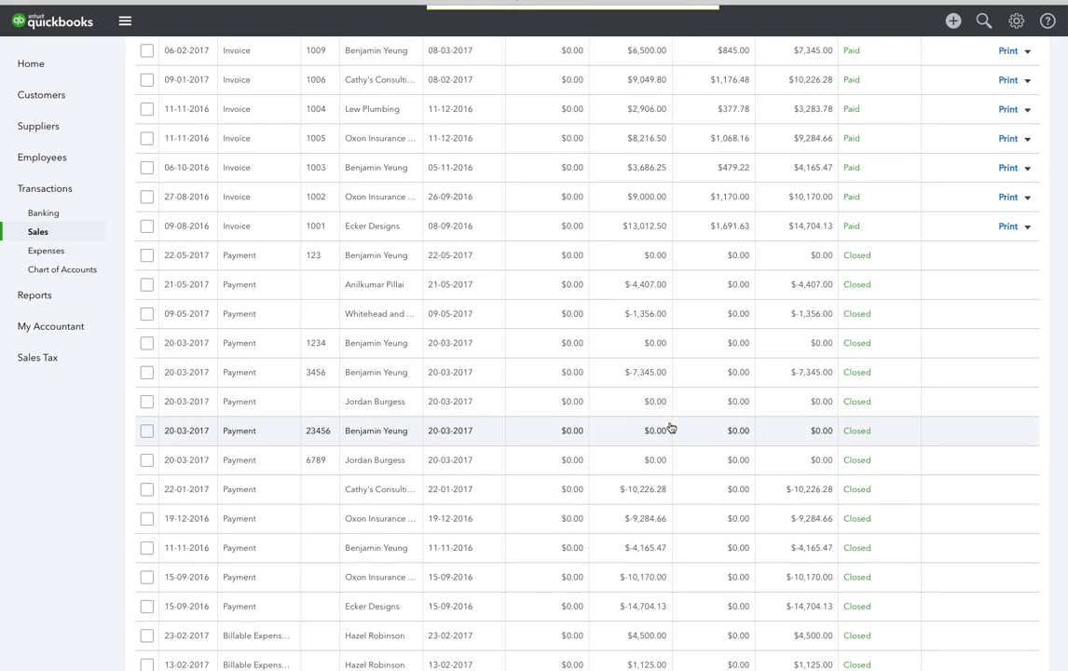
Start receiving payment for the overdue $1,415.00 invoice and set the payment date to 22-03-2017
scroll(671, 428, up, 10)
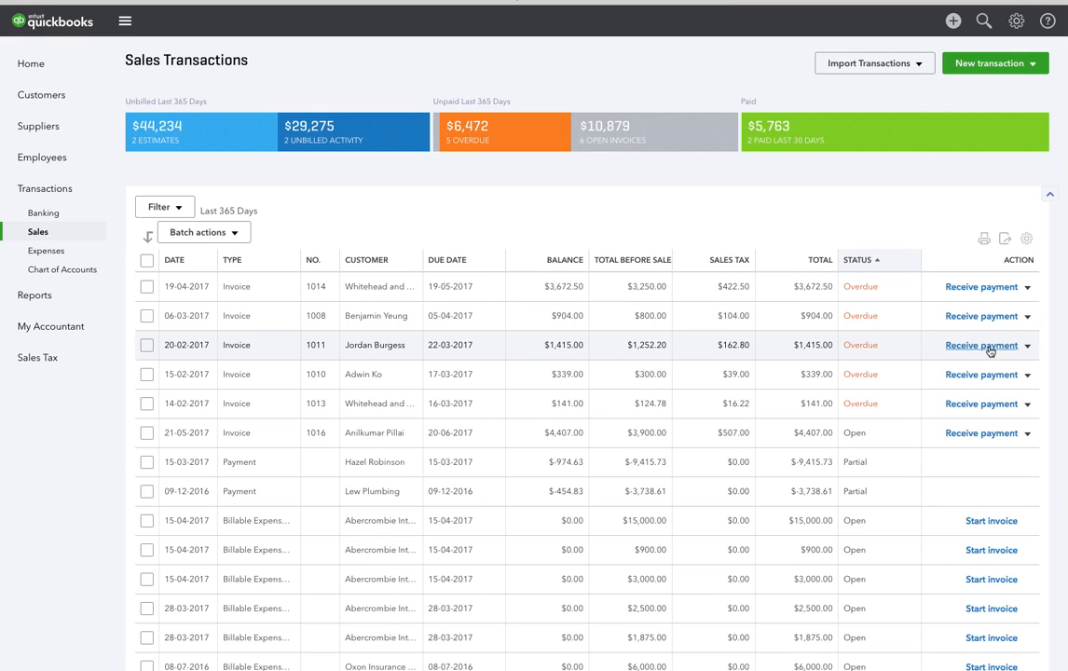
click(988, 347)
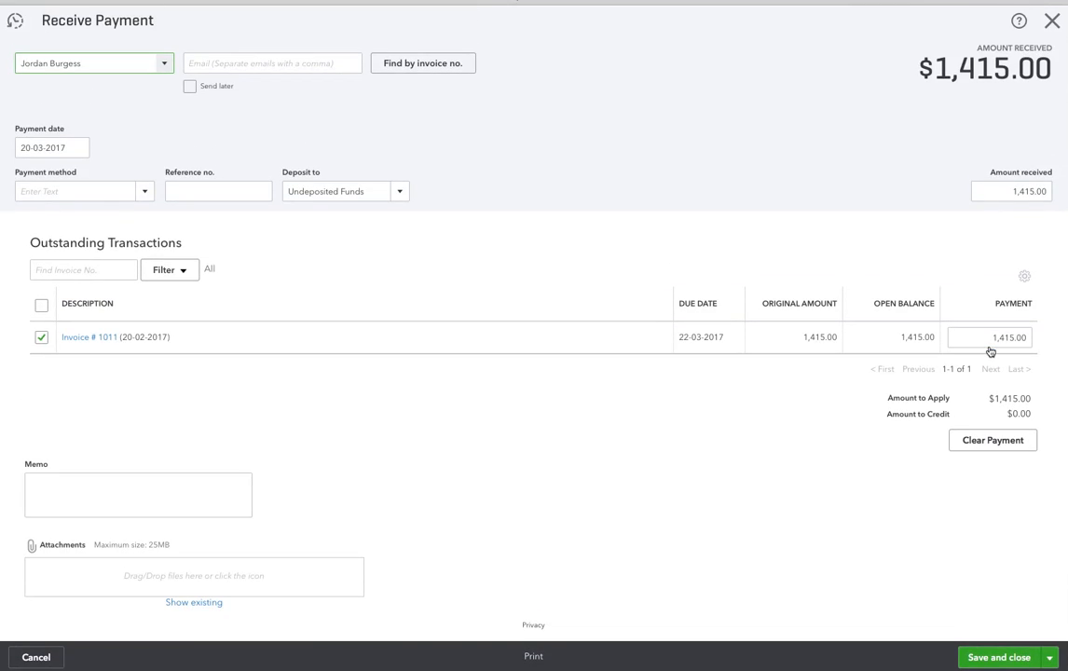
click(27, 148)
click(26, 148)
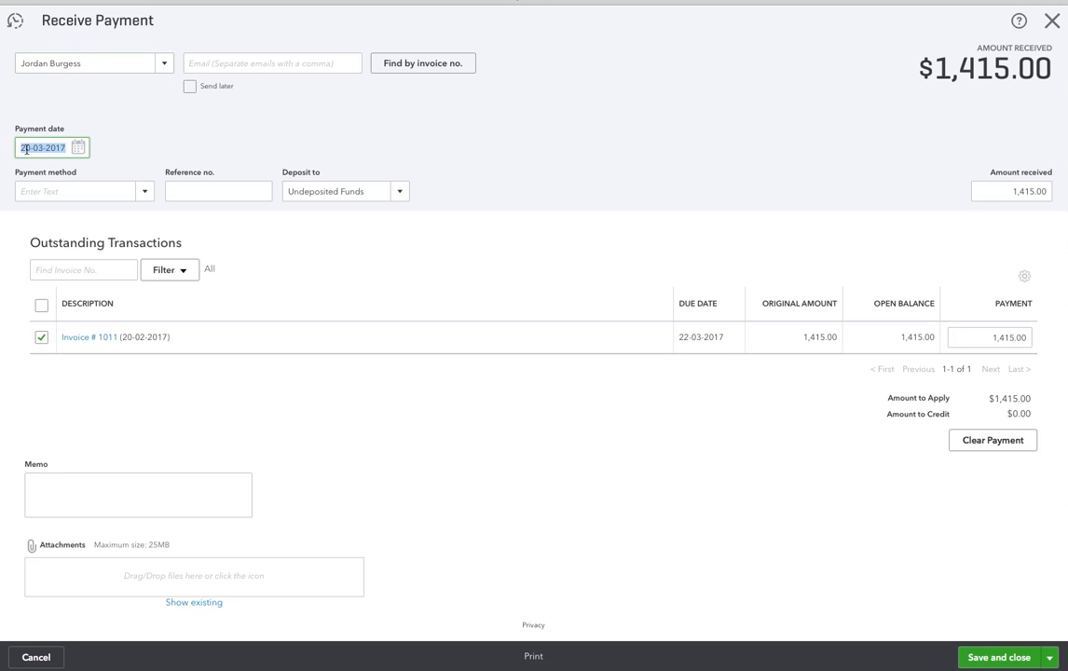
click(28, 148)
Set the payment method to Cheque with reference number 7892, and save and close the payment
click(34, 189)
click(36, 191)
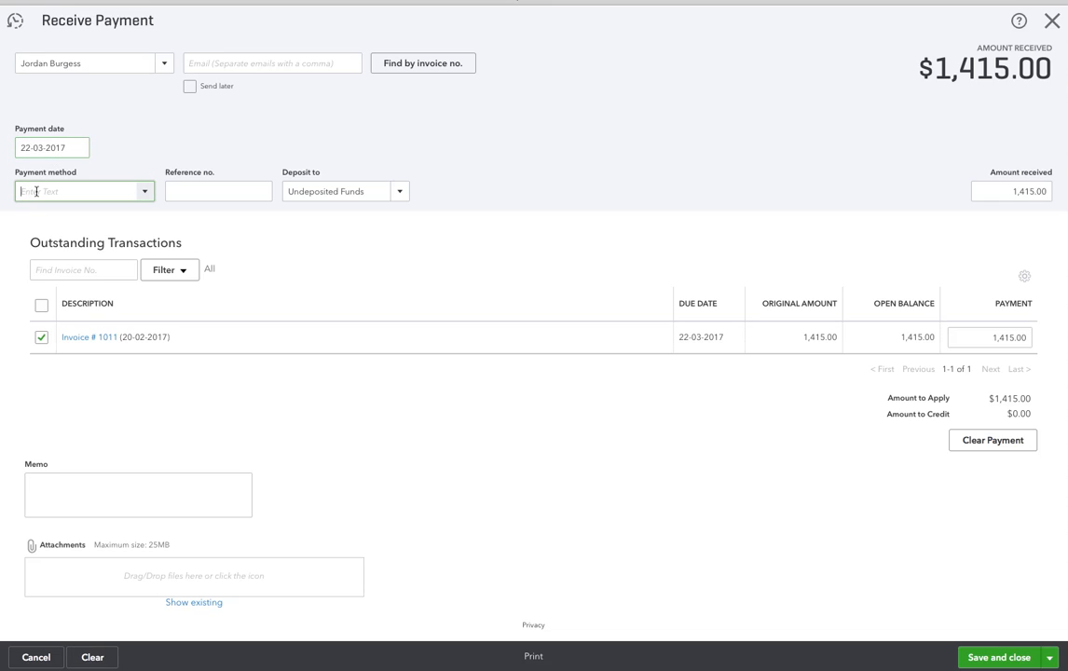
text(Cheque)
click(145, 194)
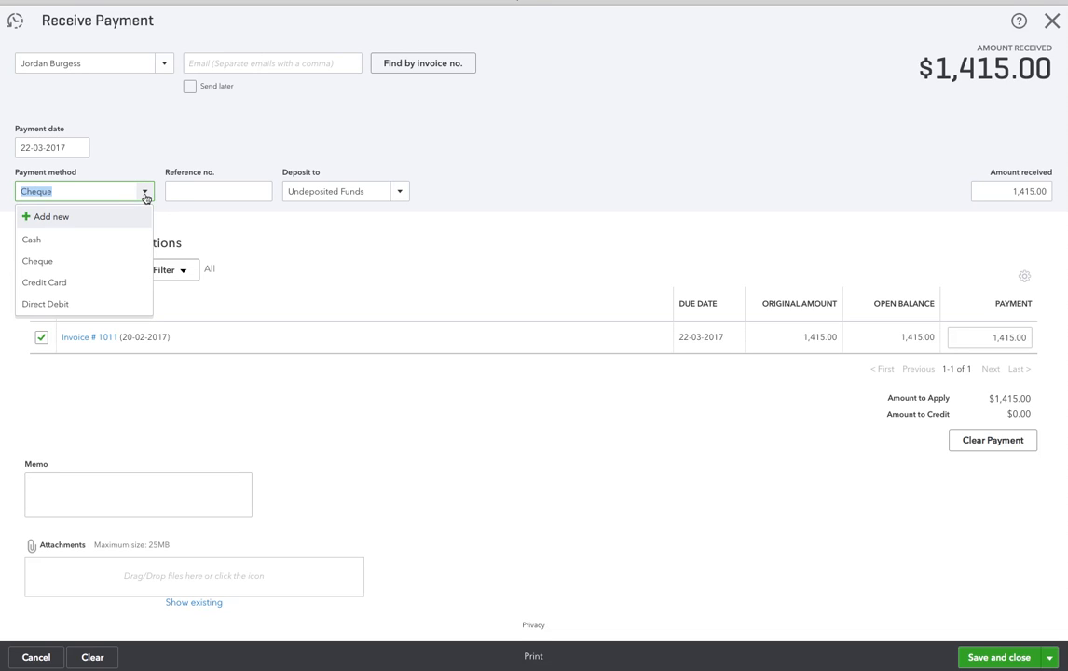
click(65, 264)
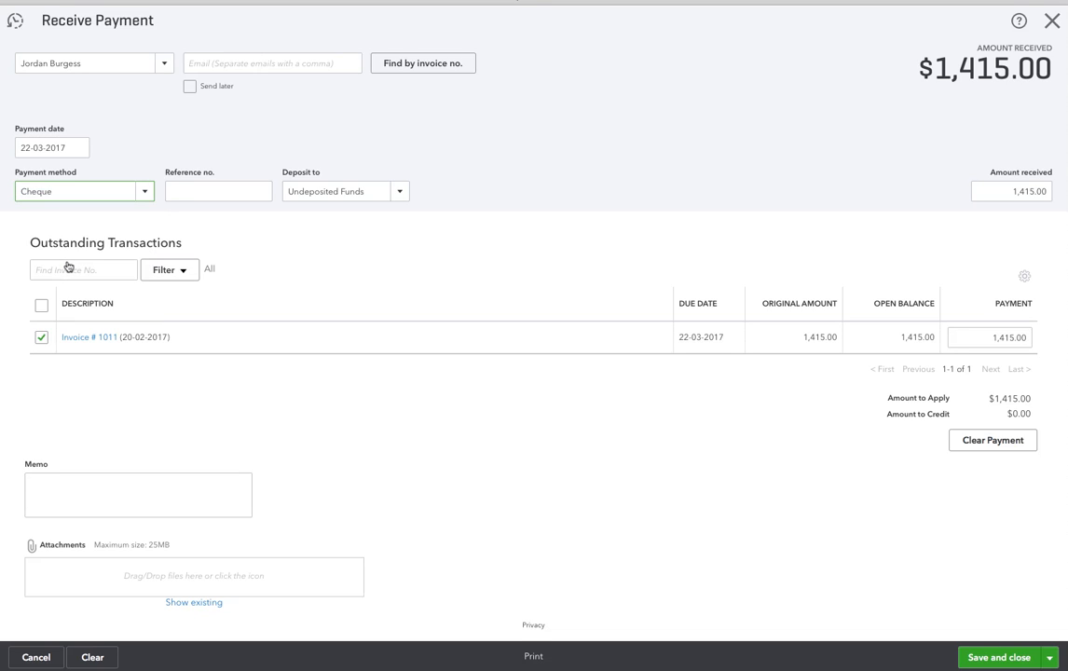
click(206, 192)
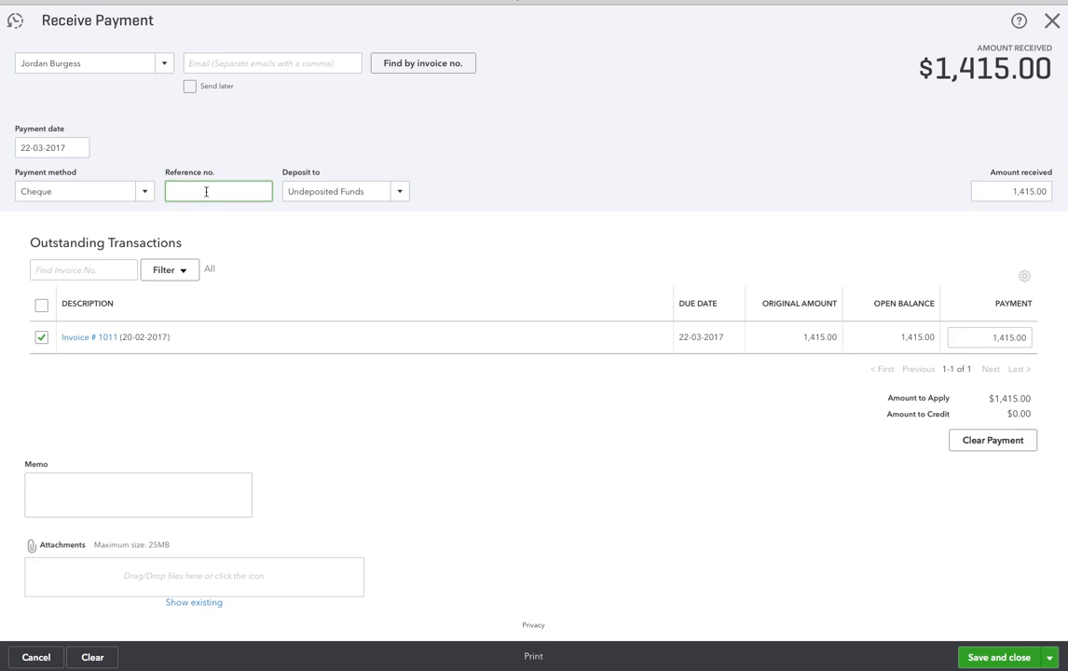
text(7892)
click(979, 659)
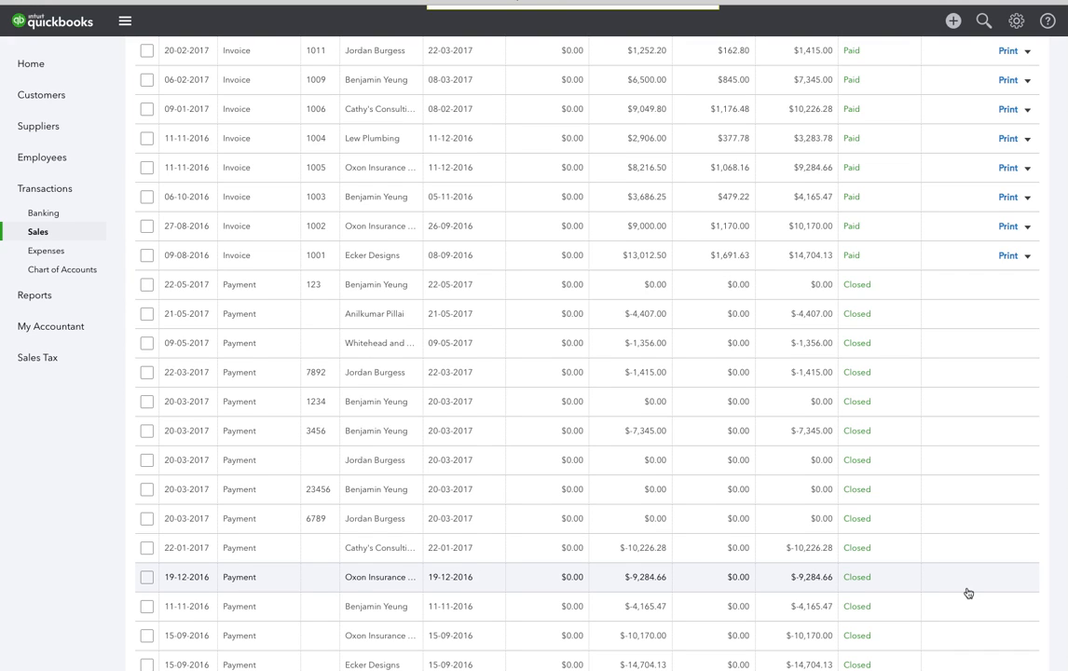
Create a bank deposit dated 23-03-2017, keeping Chequing as the account that receives the money
scroll(966, 587, up, 15)
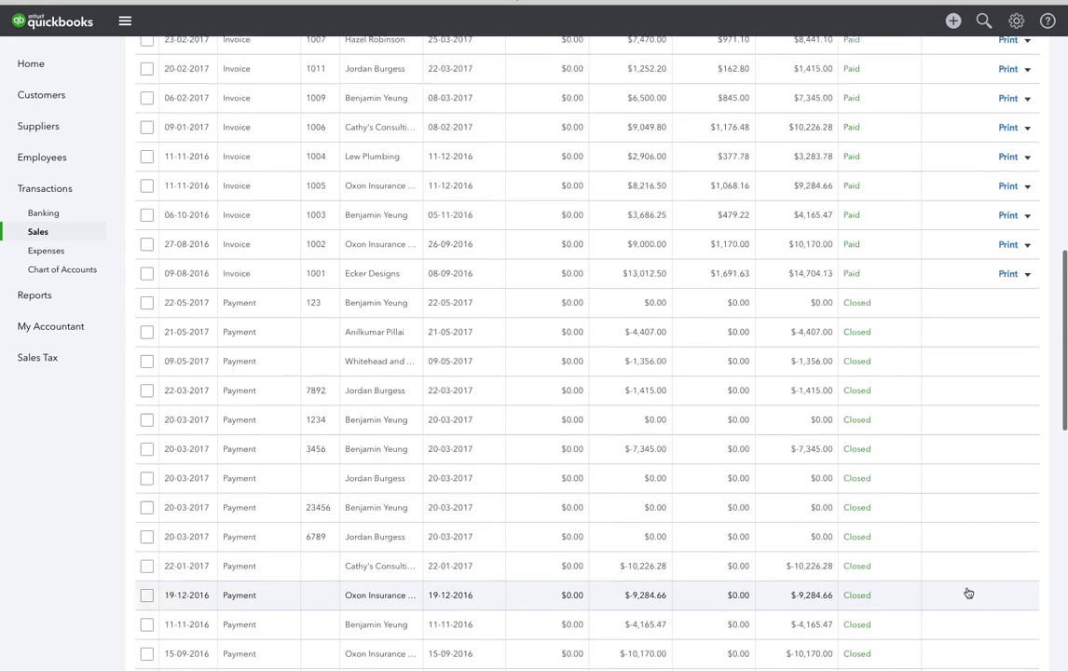
click(953, 23)
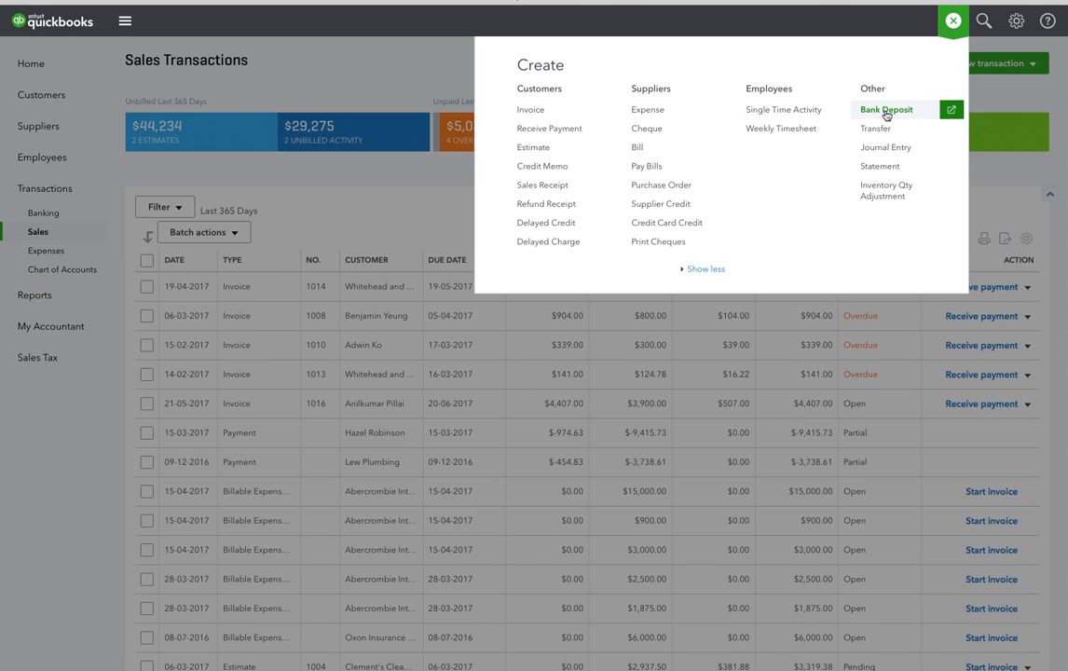
click(886, 111)
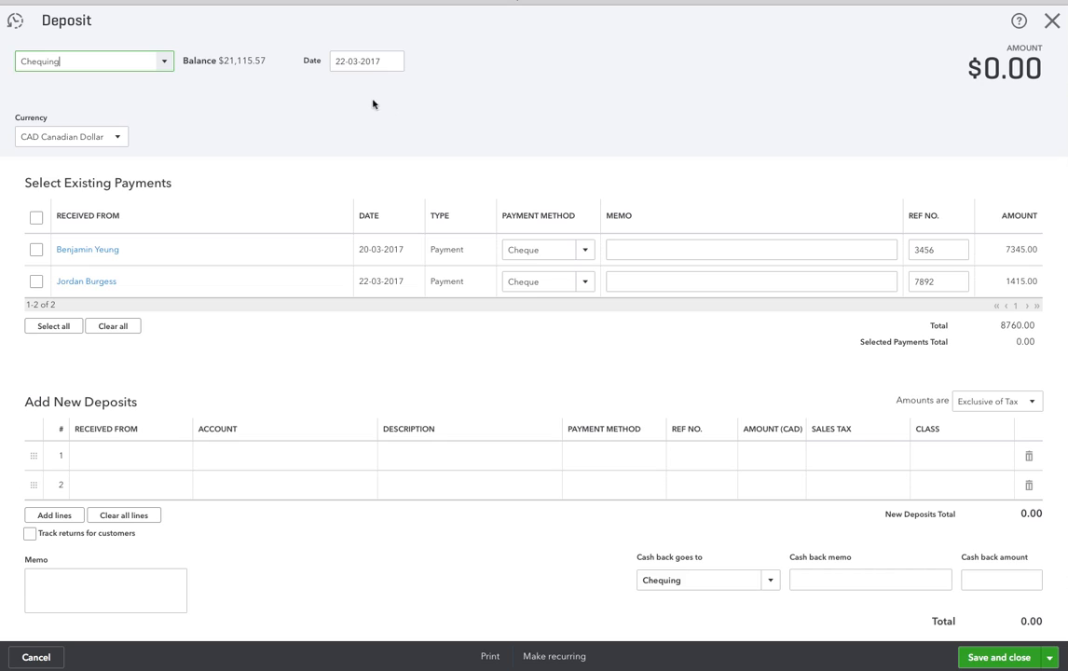
click(340, 61)
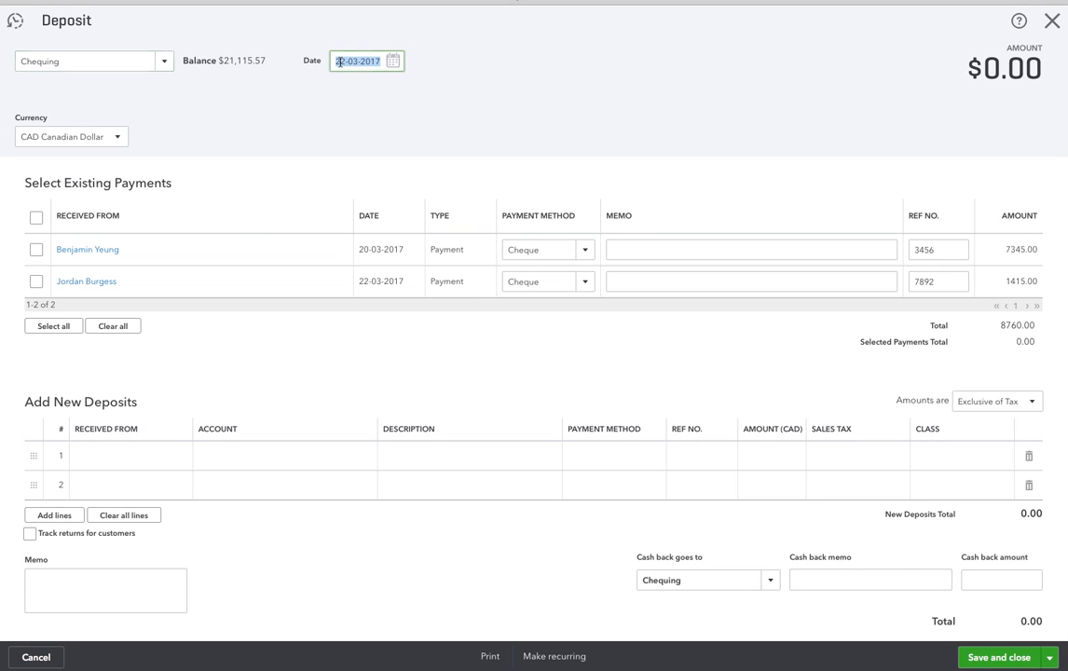
click(340, 61)
click(341, 62)
text(3)
click(165, 62)
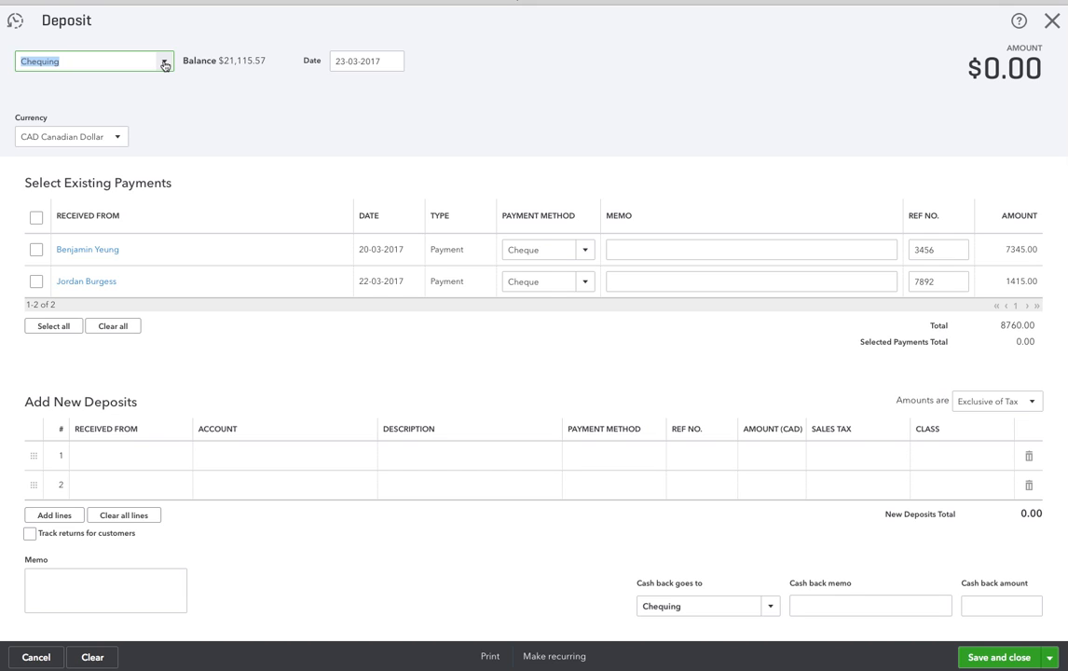
click(165, 63)
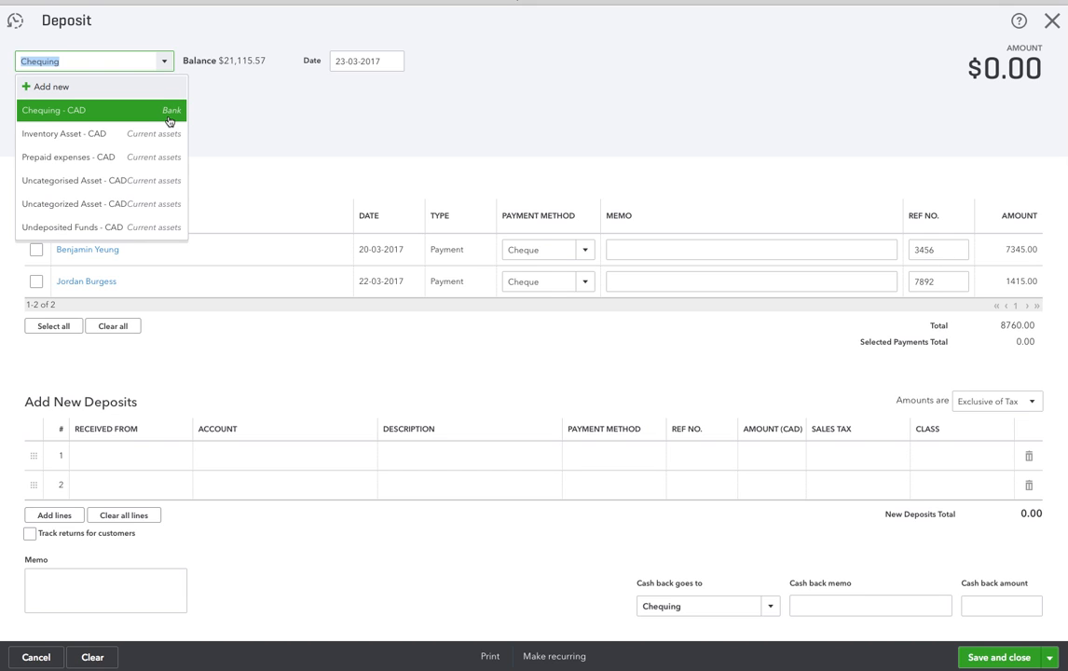
click(216, 113)
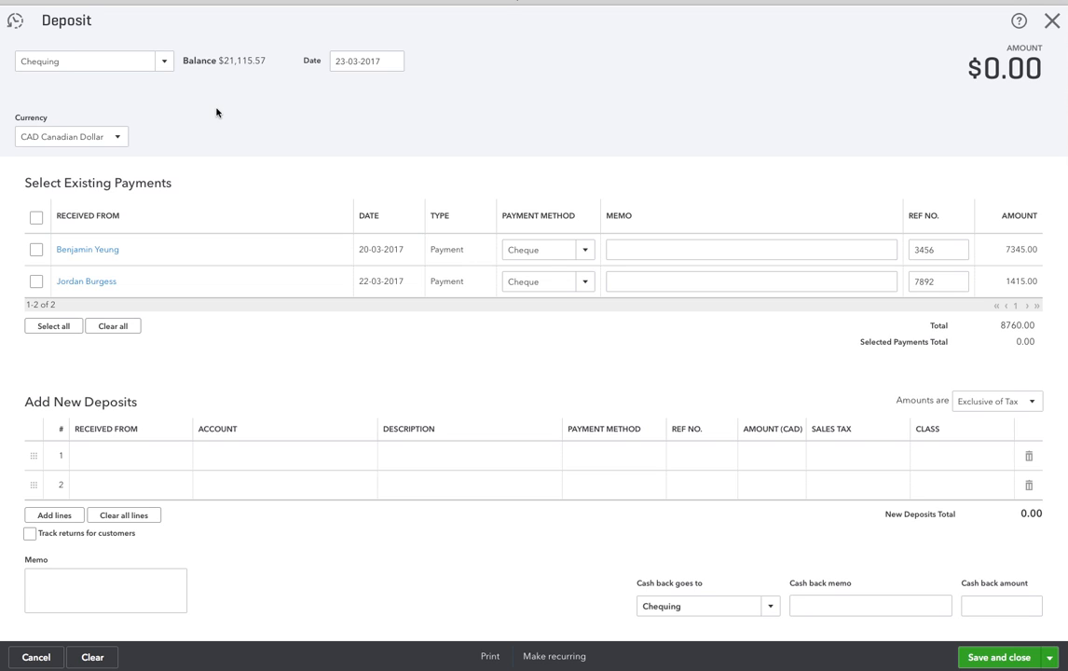
Include both existing cheque payments, 7345.00 and 1415.00, in the deposit, and save and close it
click(37, 249)
click(35, 292)
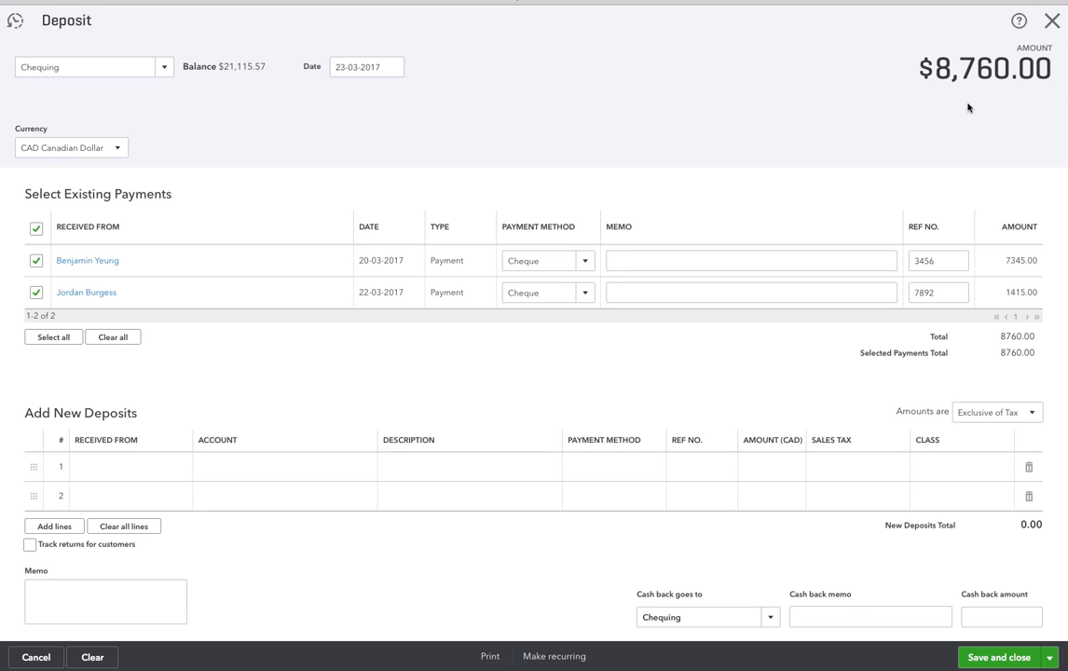
click(1012, 661)
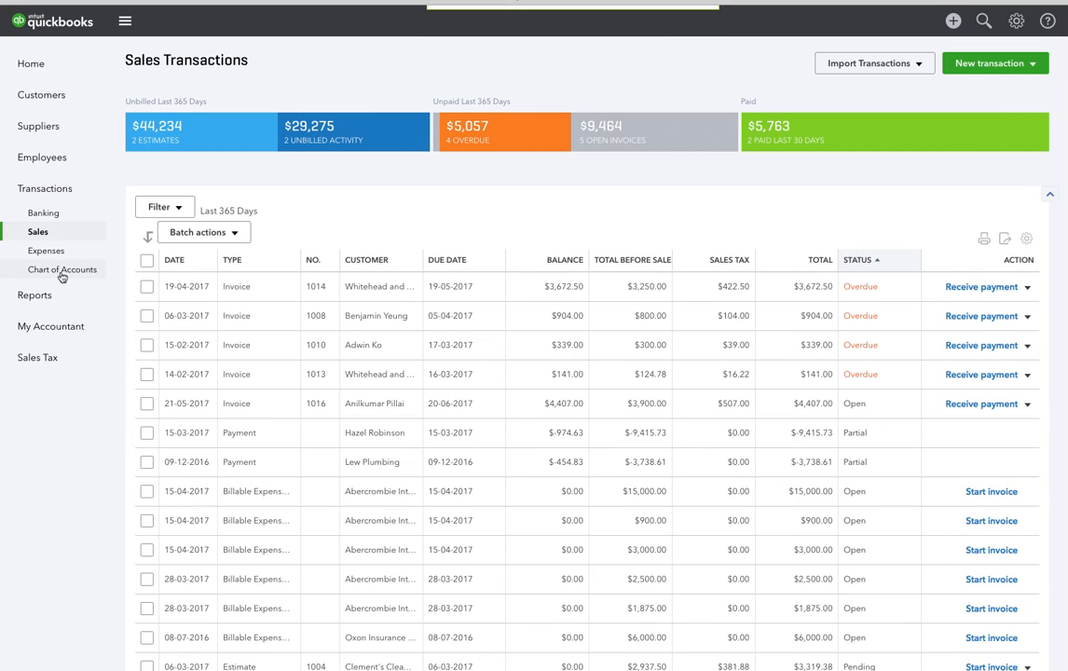
Open the Chequing account's history from the chart of accounts and expand the $8,760.00 deposit entry dated 23-03-2017
click(62, 272)
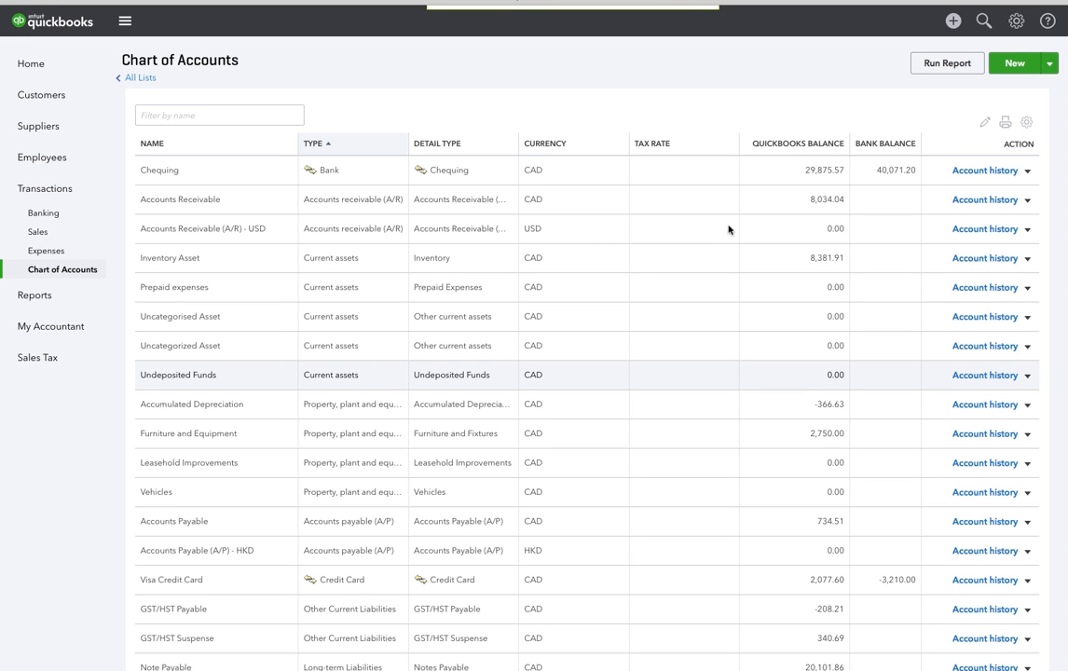
click(967, 173)
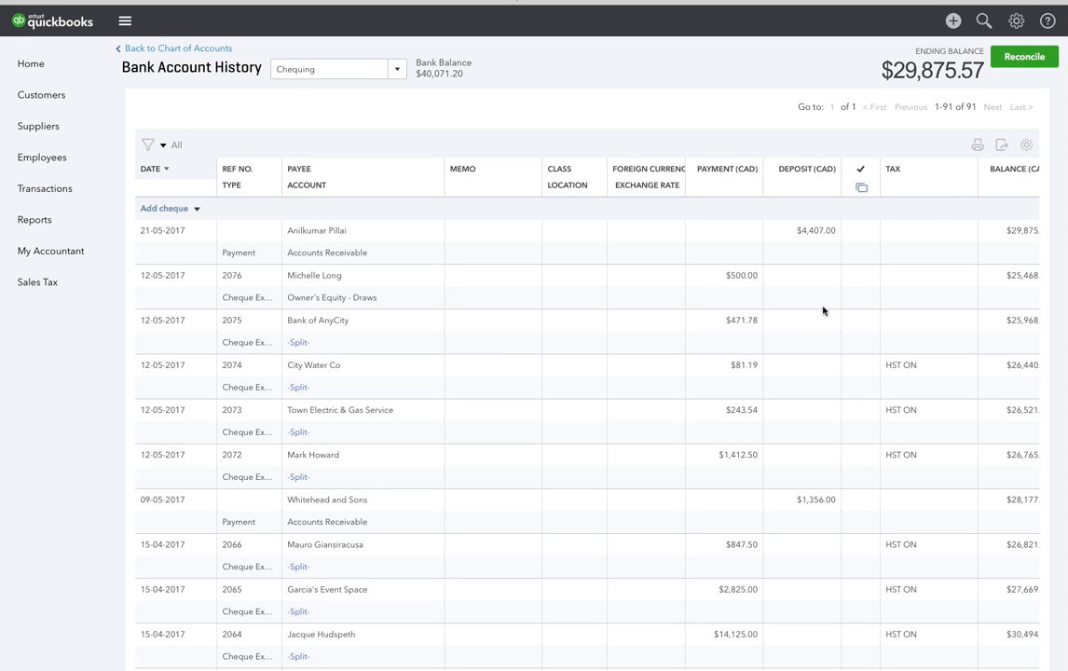
scroll(786, 349, down, 4)
scroll(785, 349, down, 5)
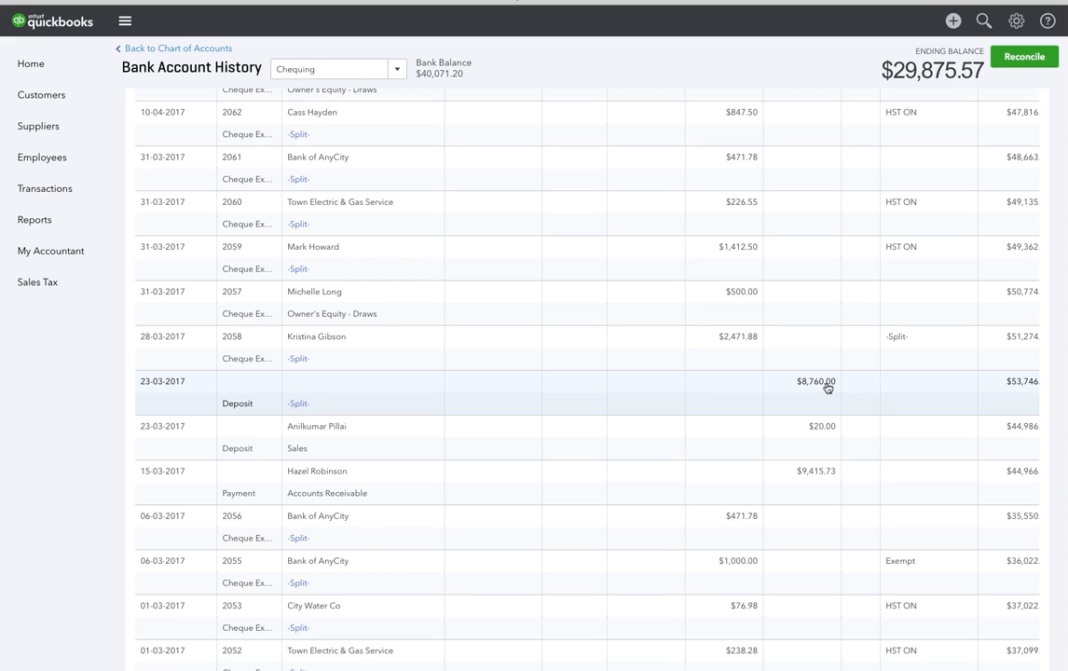
click(827, 385)
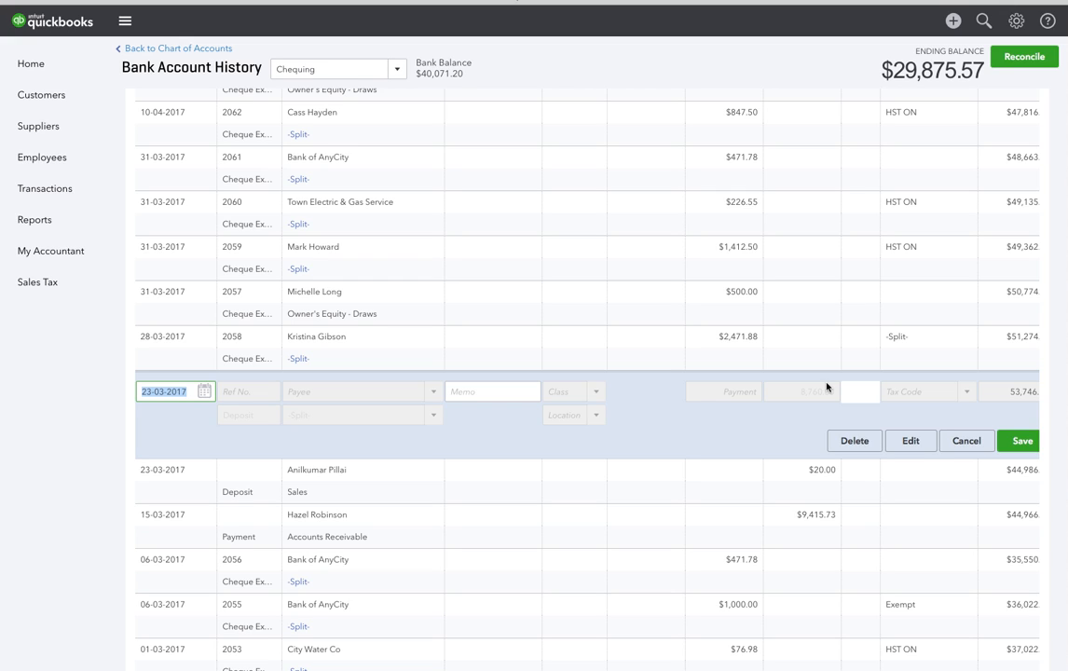
Open the full record of the $8,760.00 deposit to review its included payments, and close it without changes
click(910, 442)
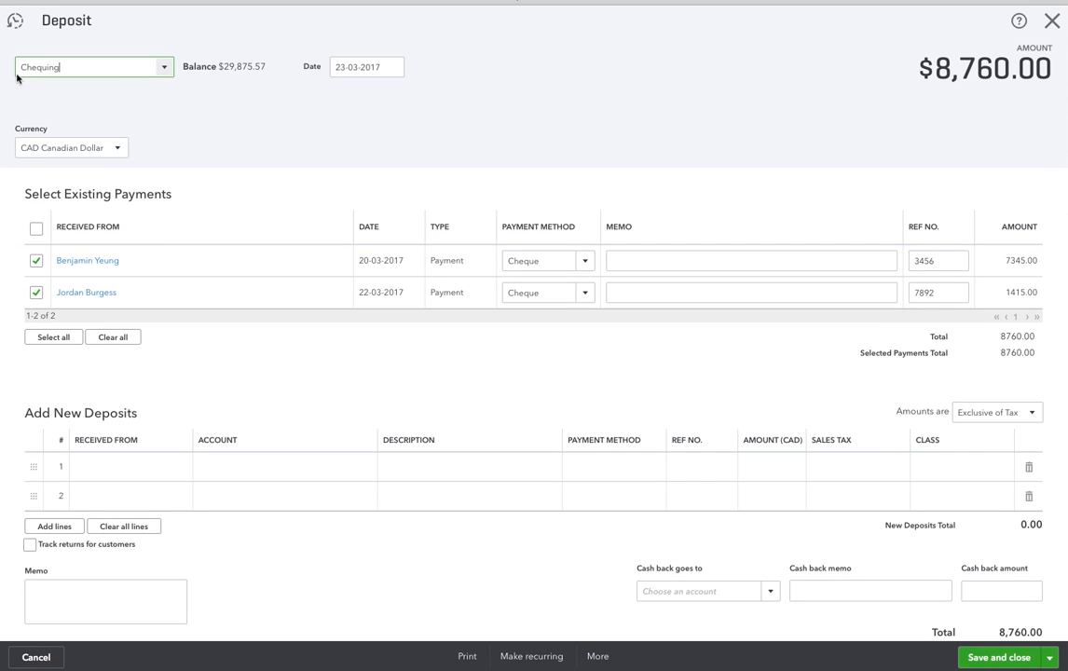
click(1052, 22)
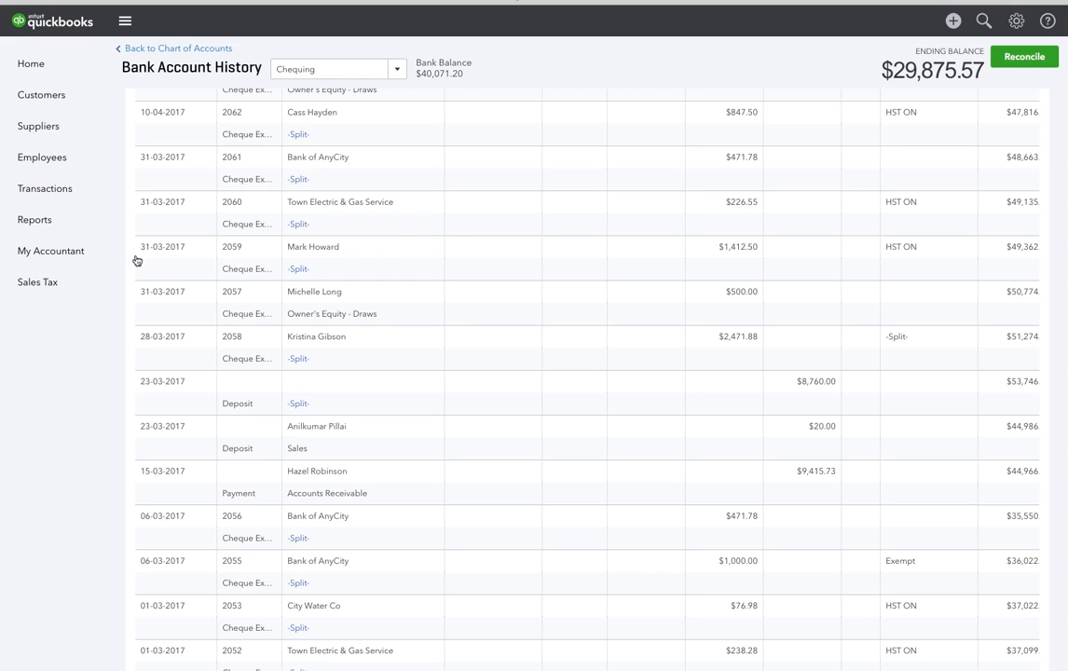
Match the 23-03-2017 ATM deposit of $8,760.00 in the Chequing bank feed to the recorded deposit
click(47, 191)
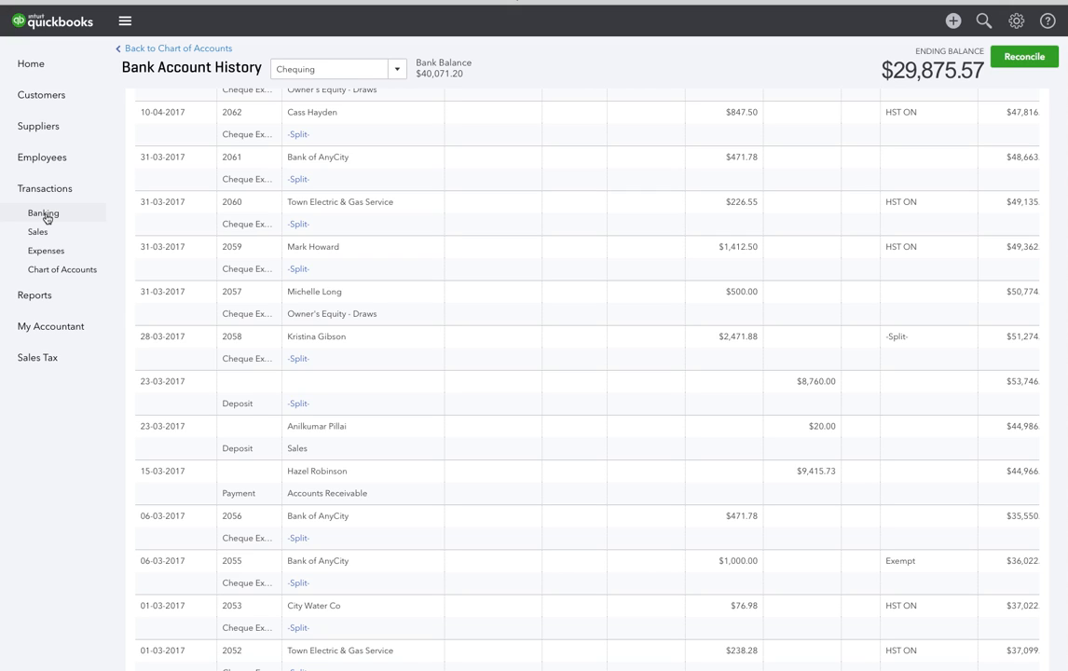
click(47, 216)
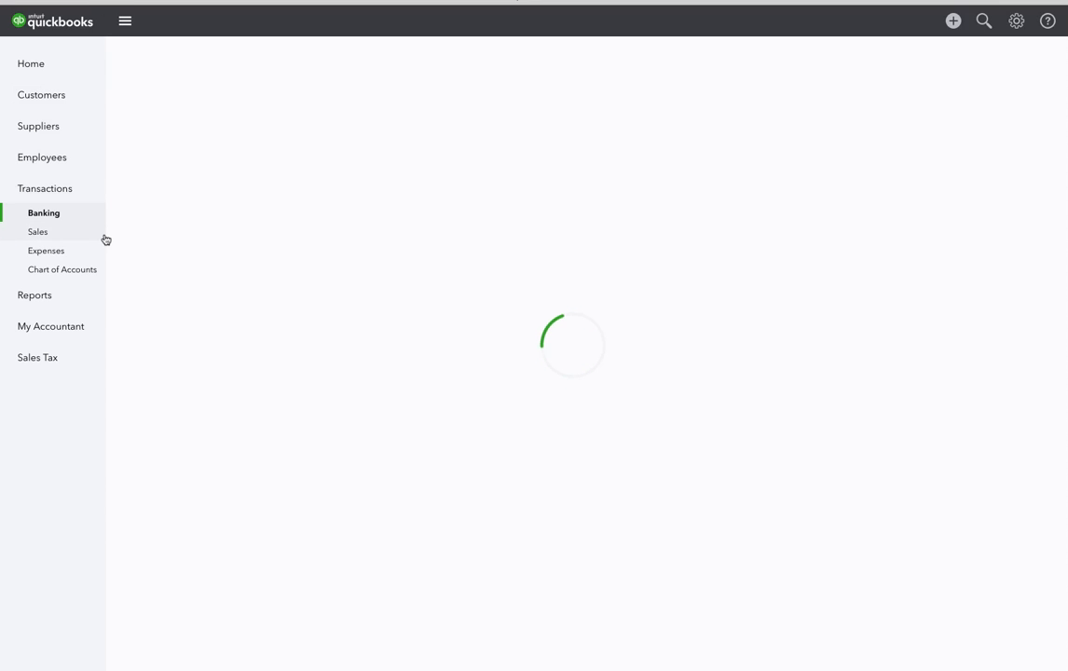
click(43, 236)
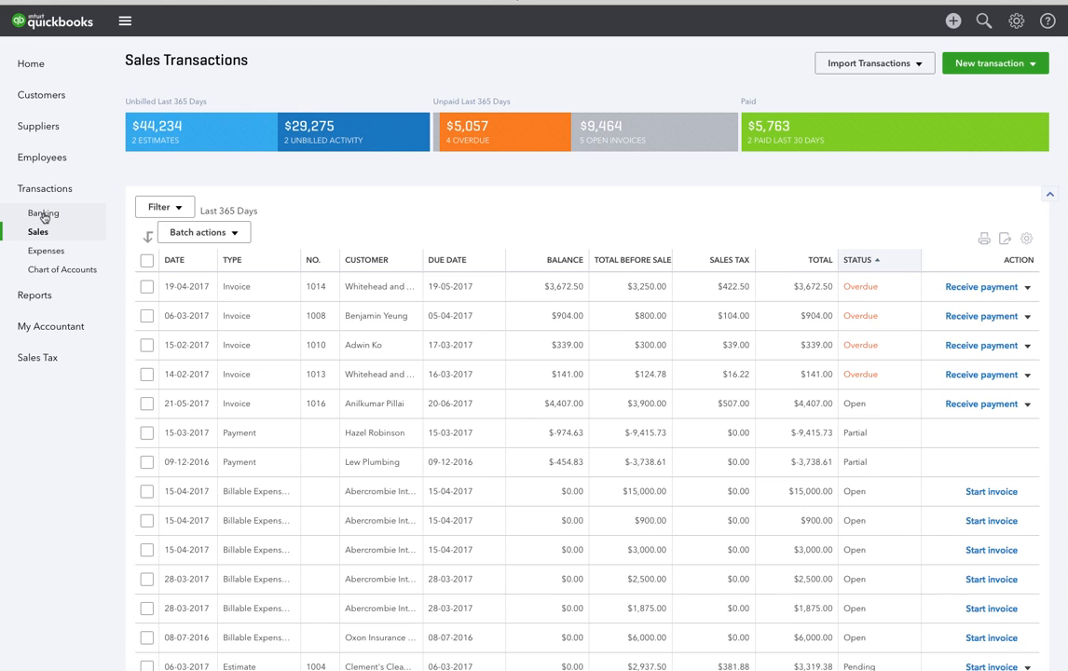
click(44, 216)
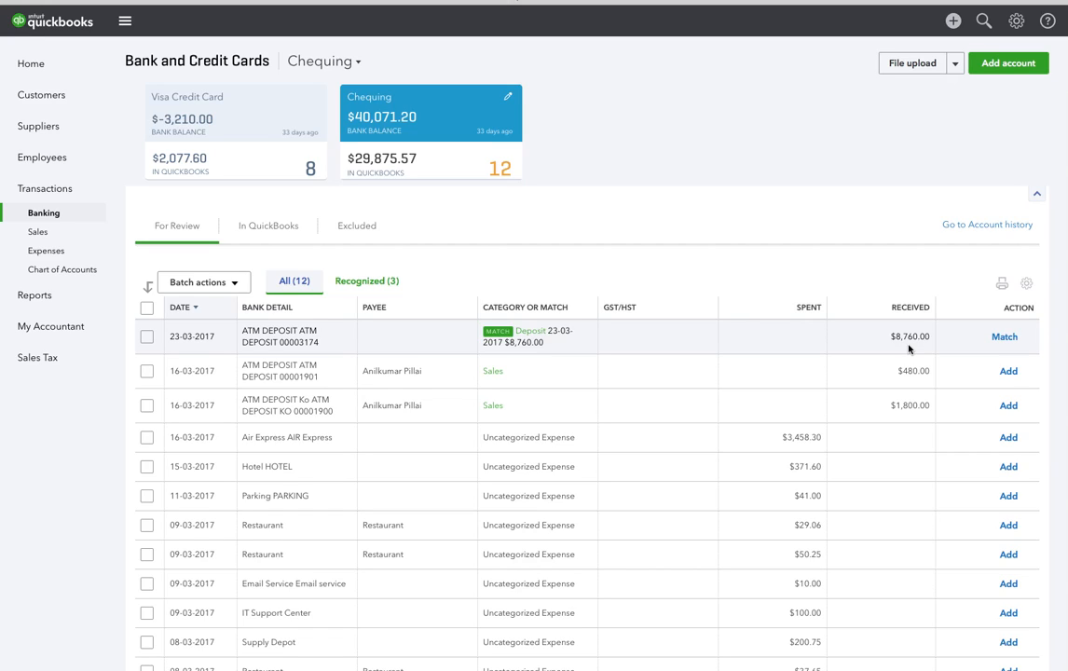
click(1005, 337)
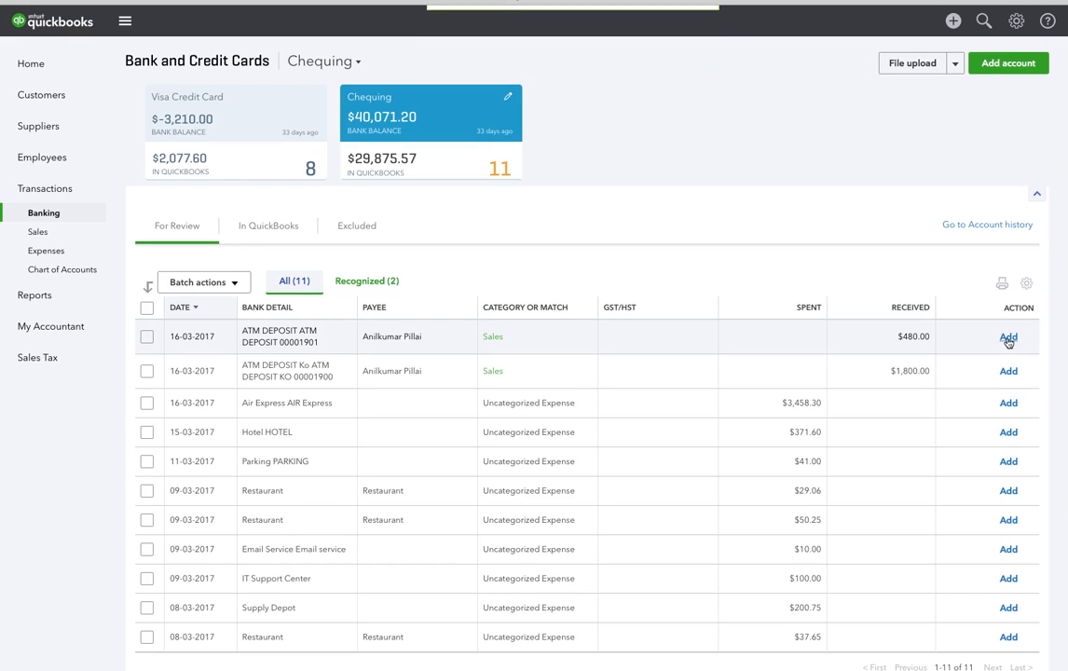
Open the Chequing account's history from the chart of accounts and check the cleared status and bank feed marker of the 23-03-2017 $8,760.00 deposit
click(52, 272)
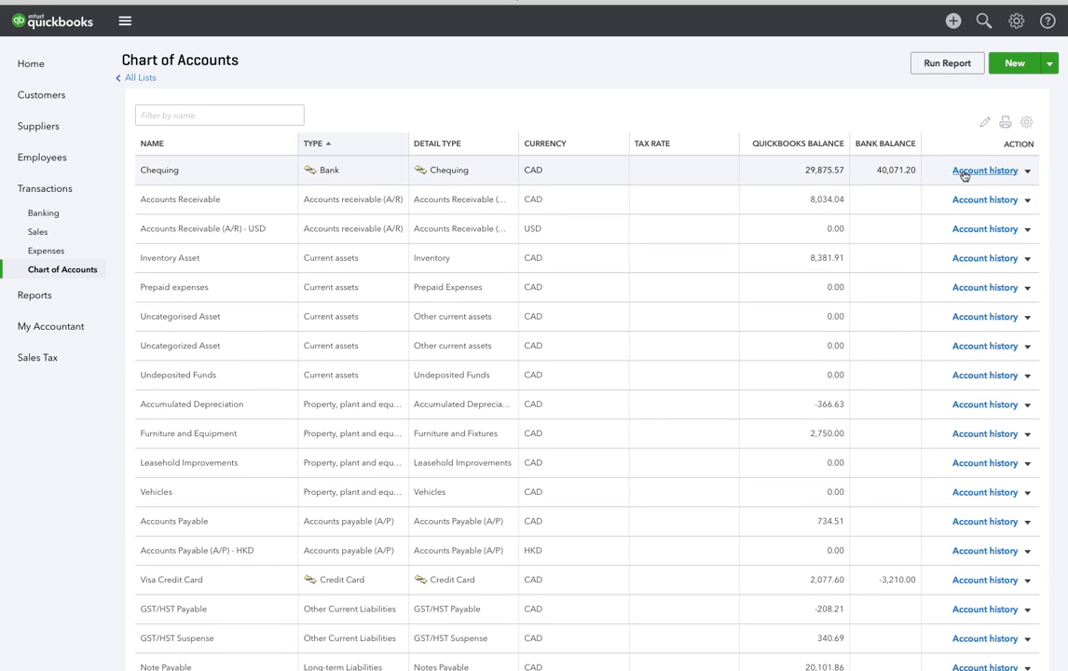
click(965, 172)
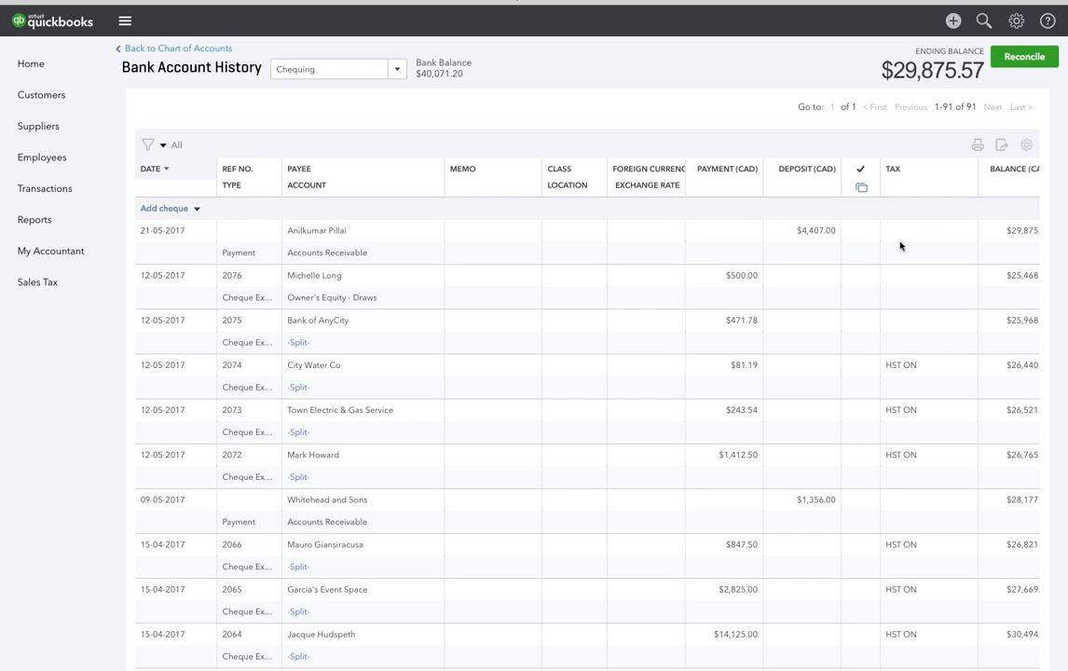
scroll(649, 446, down, 3)
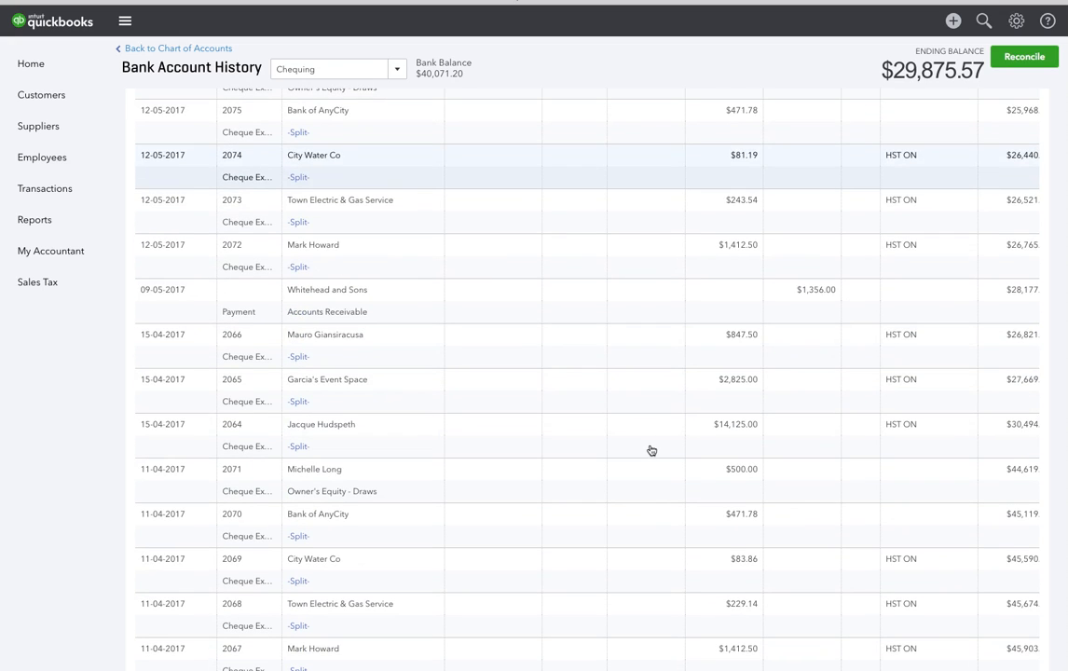
scroll(658, 380, down, 2)
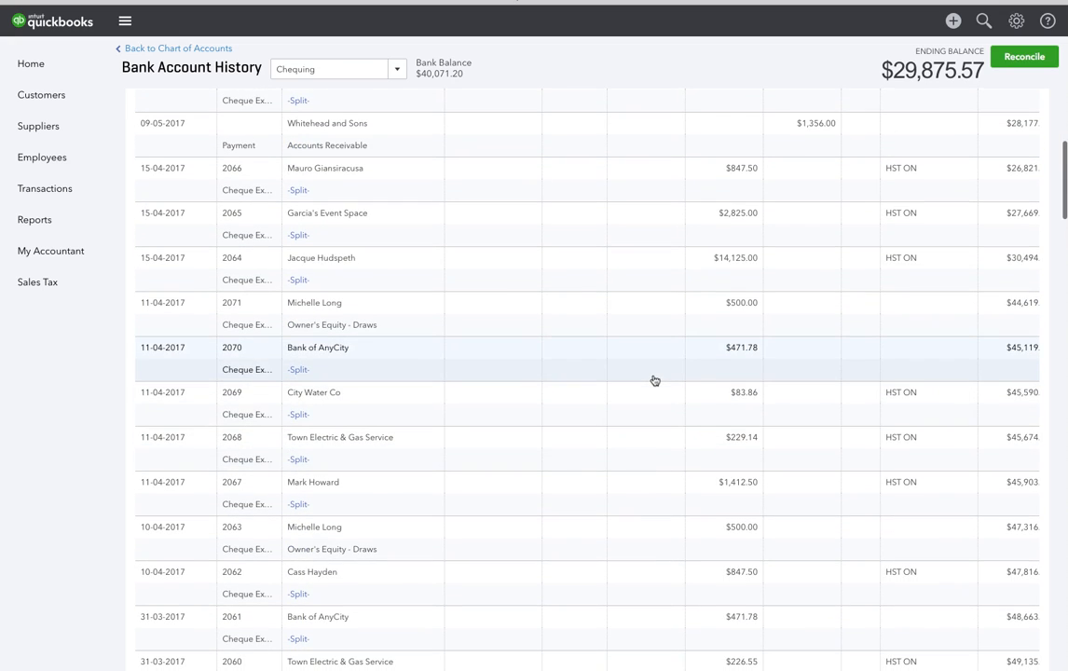
scroll(655, 380, down, 1)
scroll(656, 380, down, 2)
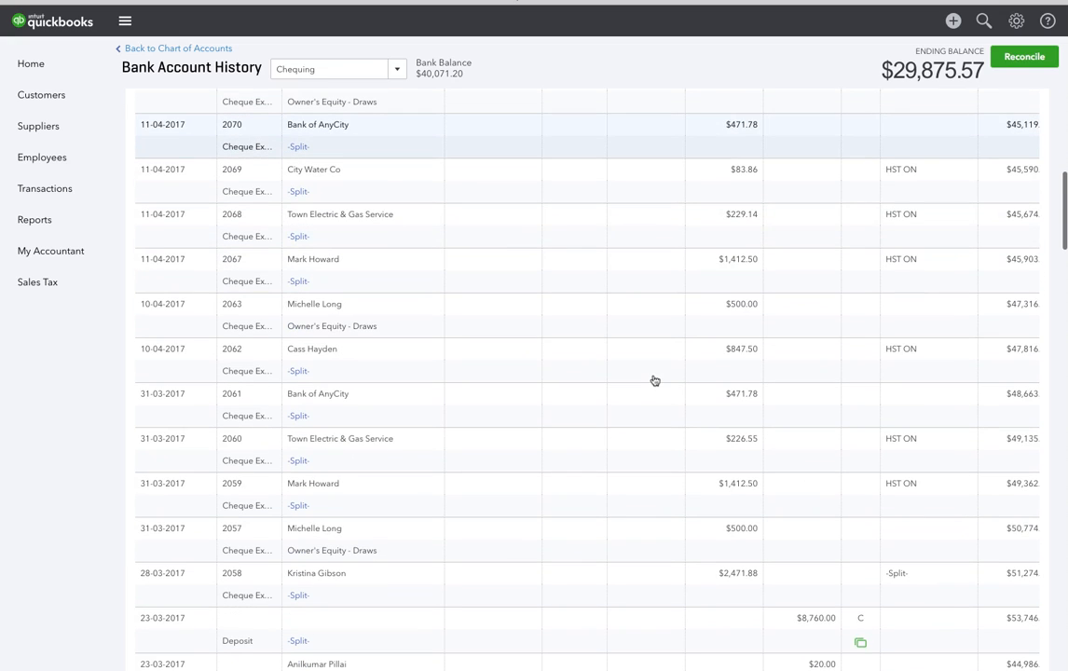
scroll(655, 380, down, 2)
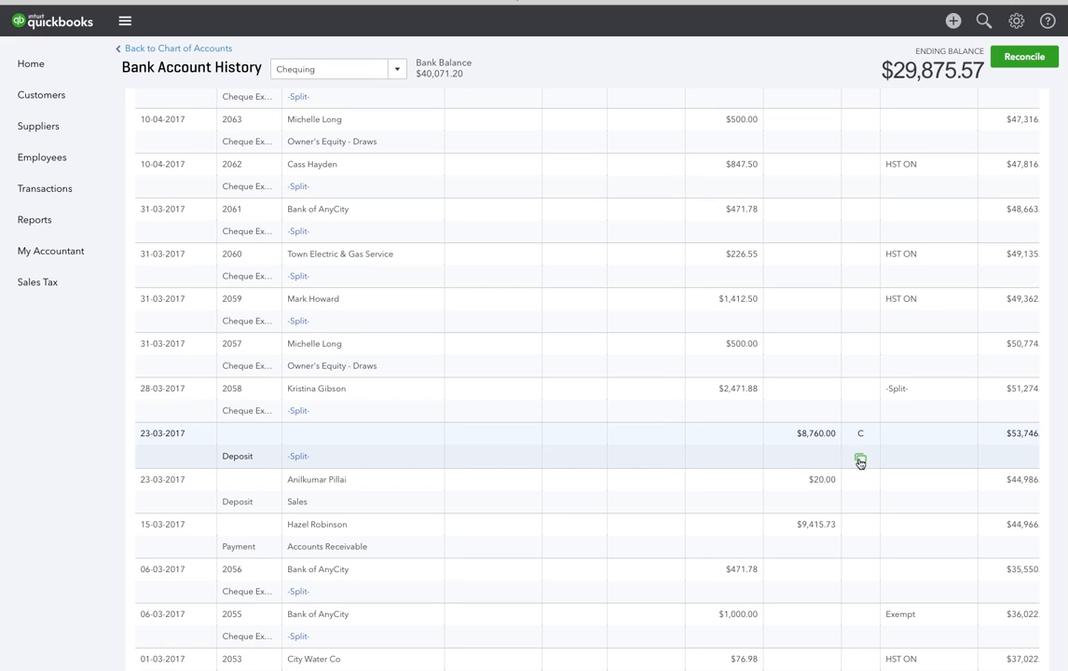
mouse_move(860, 463)
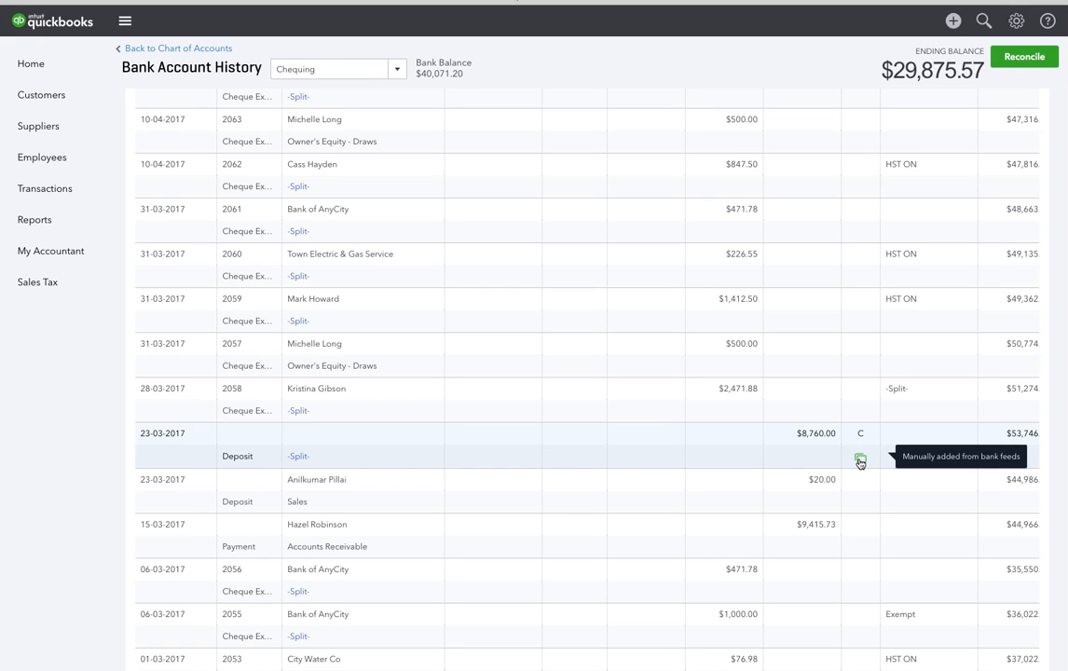